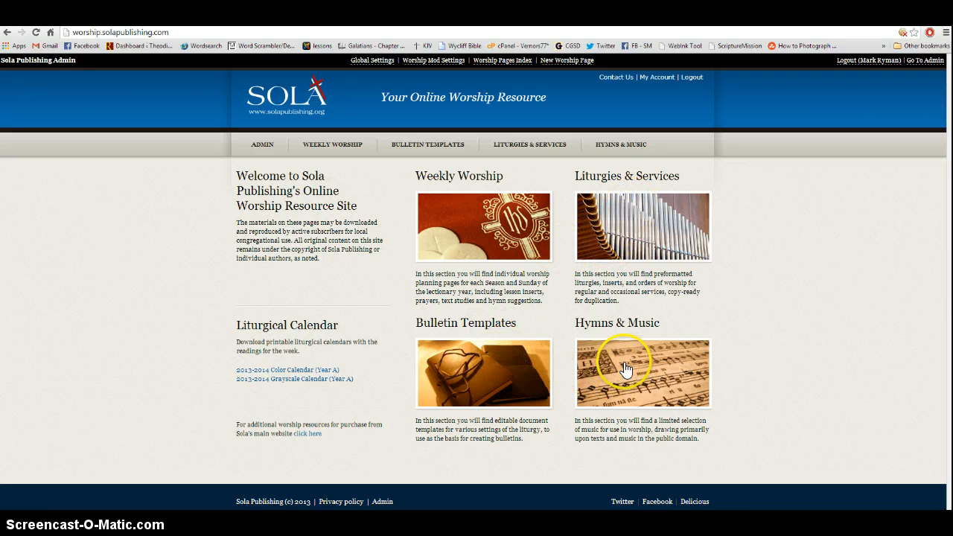
Open the Bulletin Templates page of the worship resource site.
left_click(485, 363)
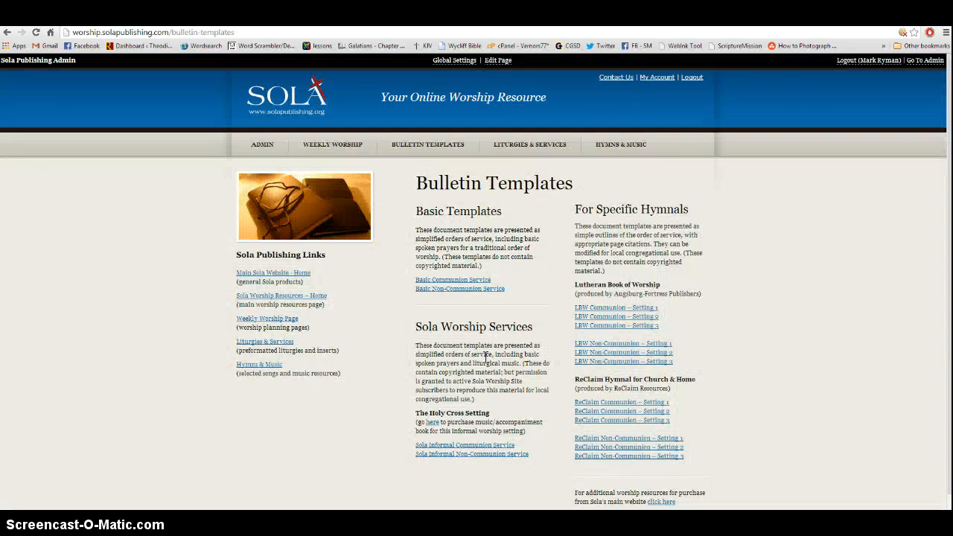
right_click(608, 313)
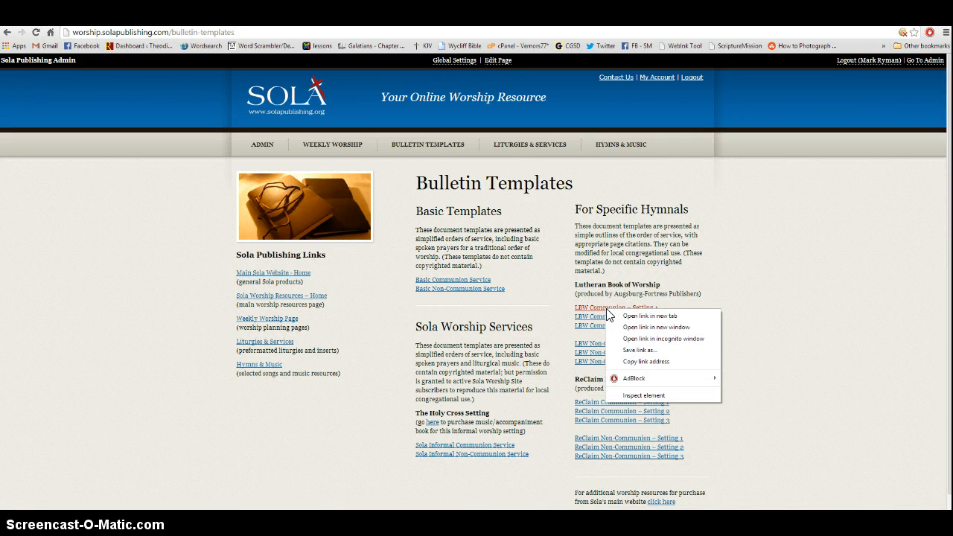
left_click(628, 350)
left_click(42, 92)
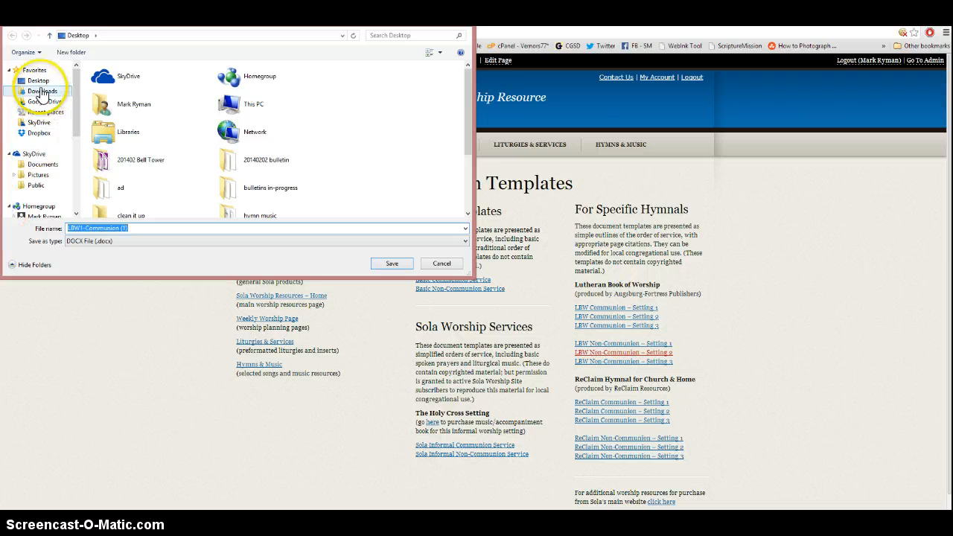
left_click(141, 228)
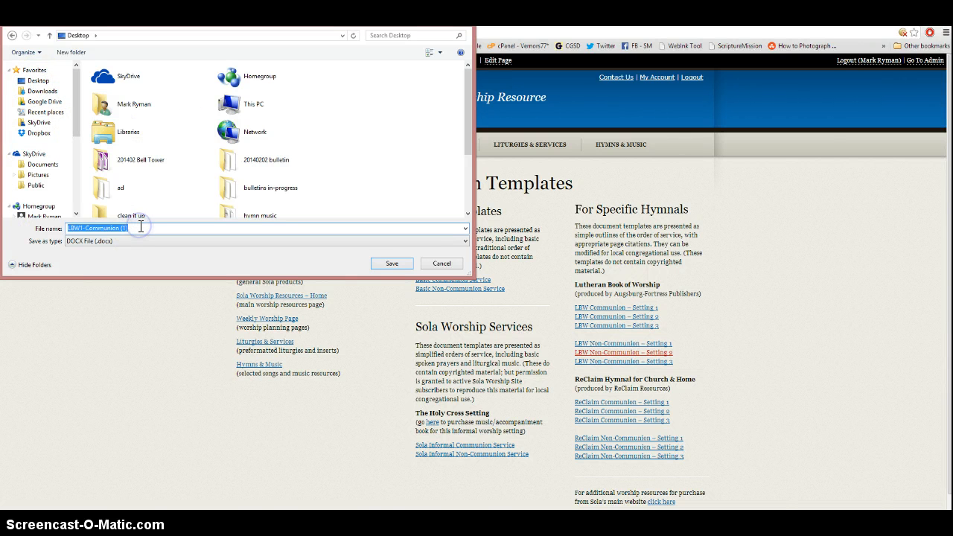
left_click(444, 264)
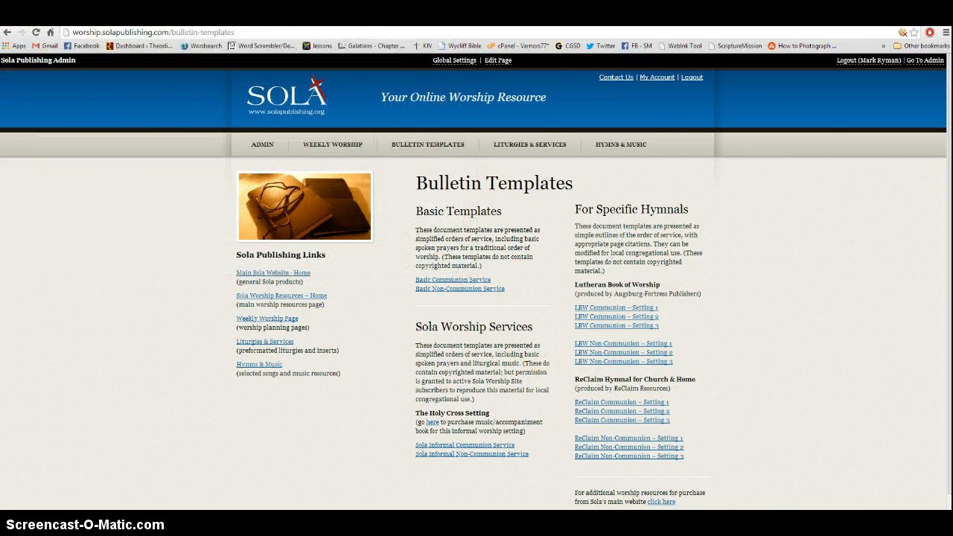
Show the desktop and open the downloaded LBW1-Communion.docx template, allowing it past the security warning.
key("super+d")
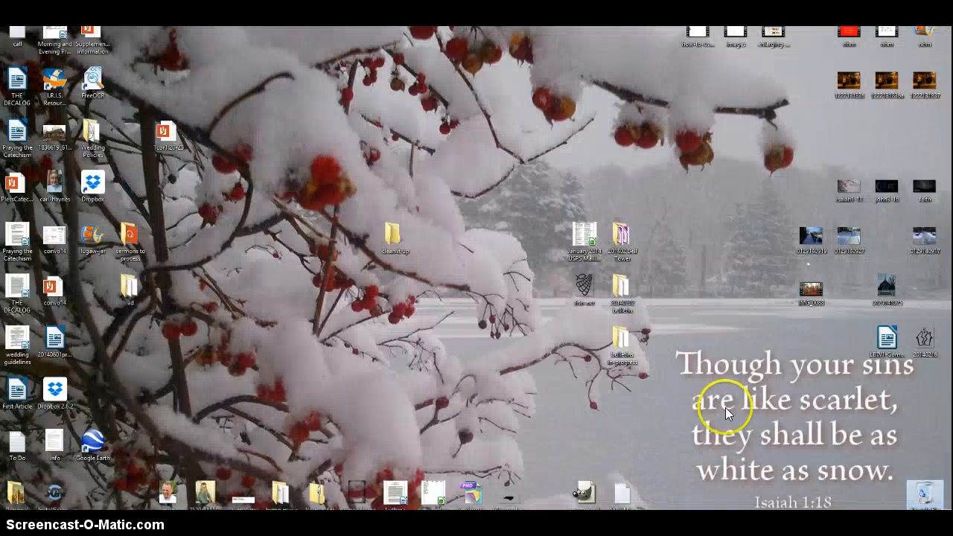
double_click(888, 341)
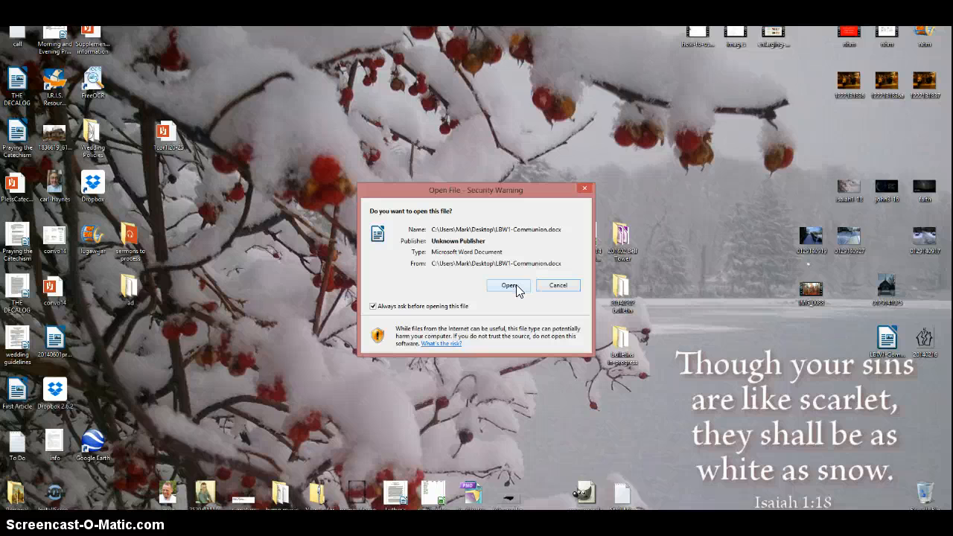
left_click(512, 286)
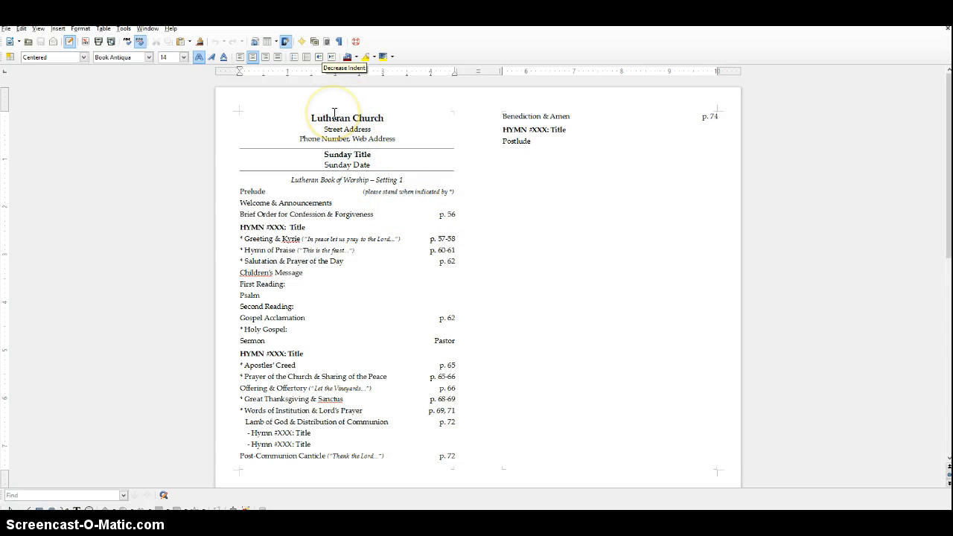
Insert "Saint John's" before "Lutheran Church" in the bulletin heading.
type("Saint L")
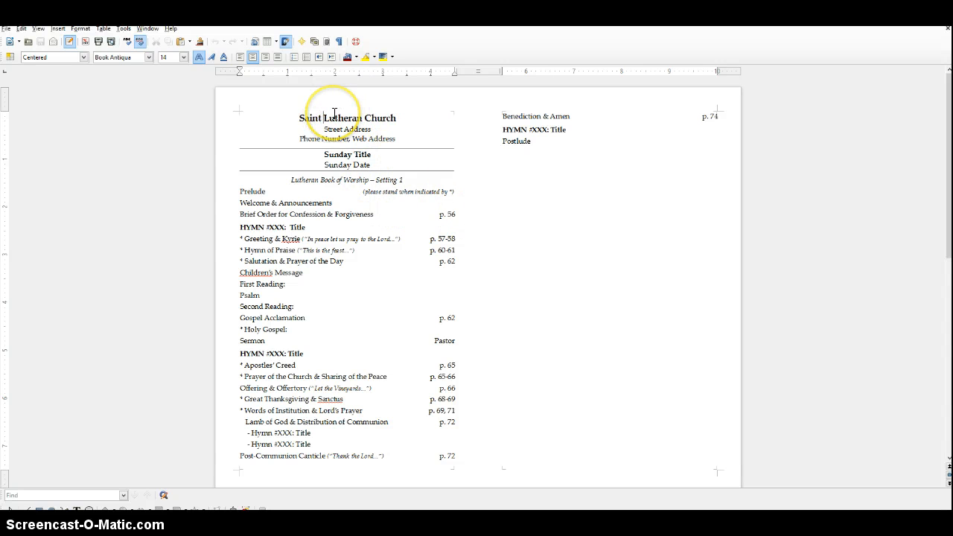
key("BackSpace")
type("John's")
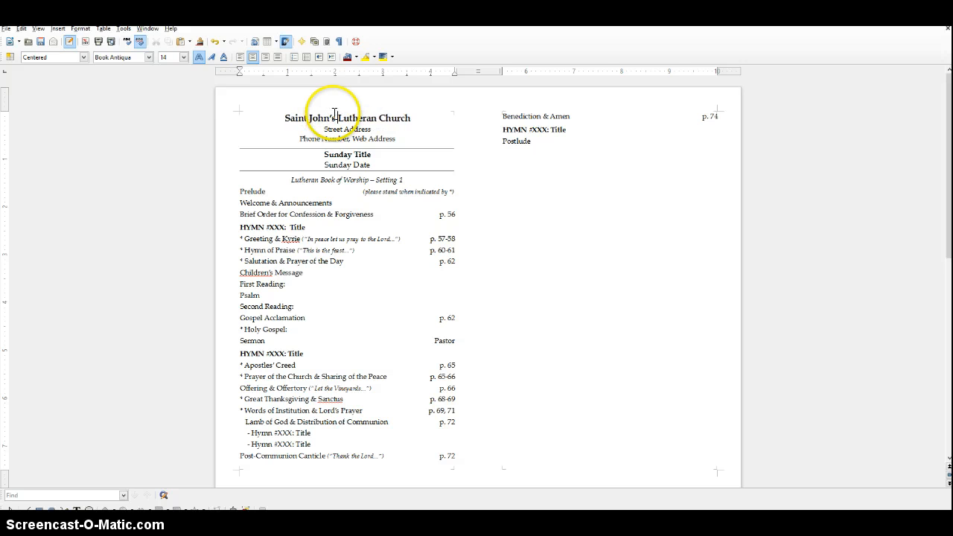
Replace the Street Address placeholder with the church's full street address, including city, state and ZIP code.
left_click_drag(324, 129, 374, 133)
type("505 S")
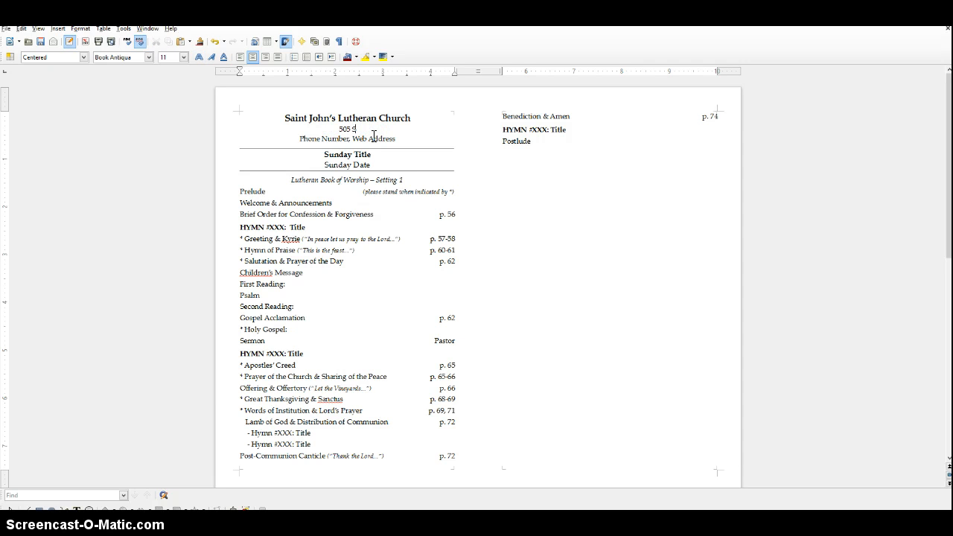
type("outh p")
key("BackSpace")
type("Park Street, Asheboro, NC ")
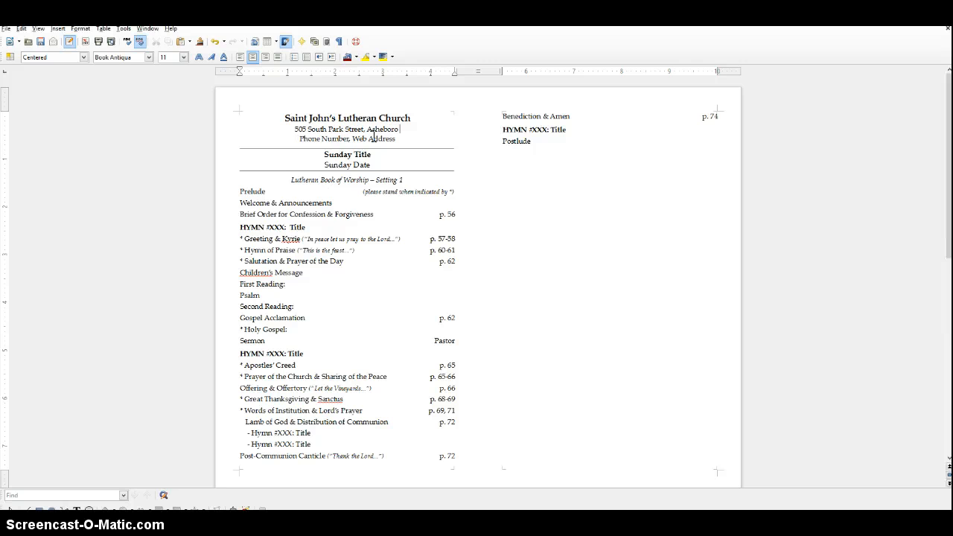
type("27203")
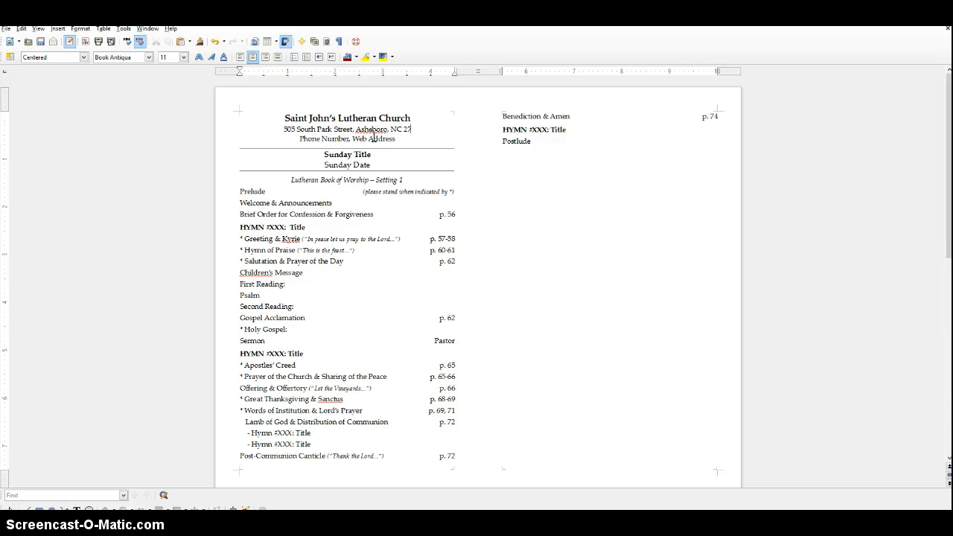
Replace the Phone Number placeholder in the heading with the church's phone number.
key("ctrl+shift+Right")
key("ctrl+shift+Right")
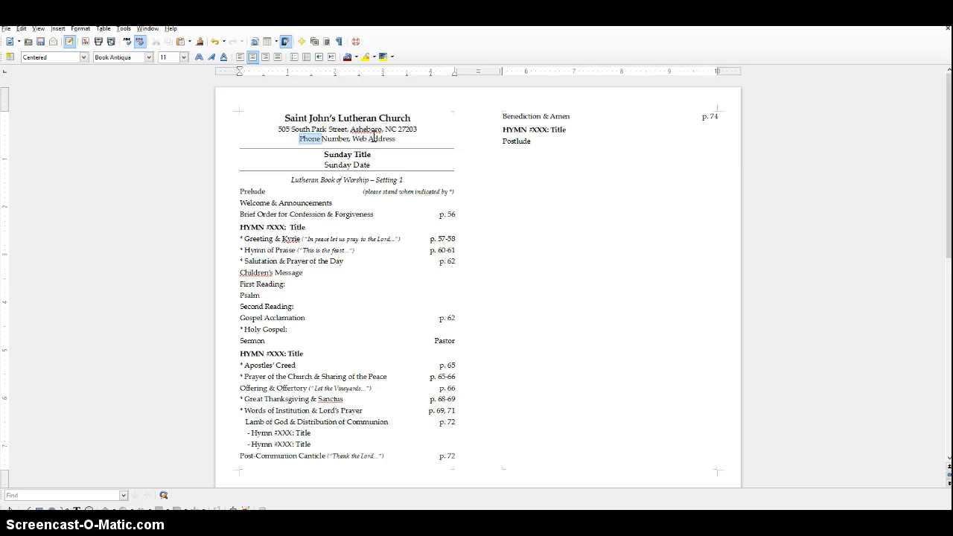
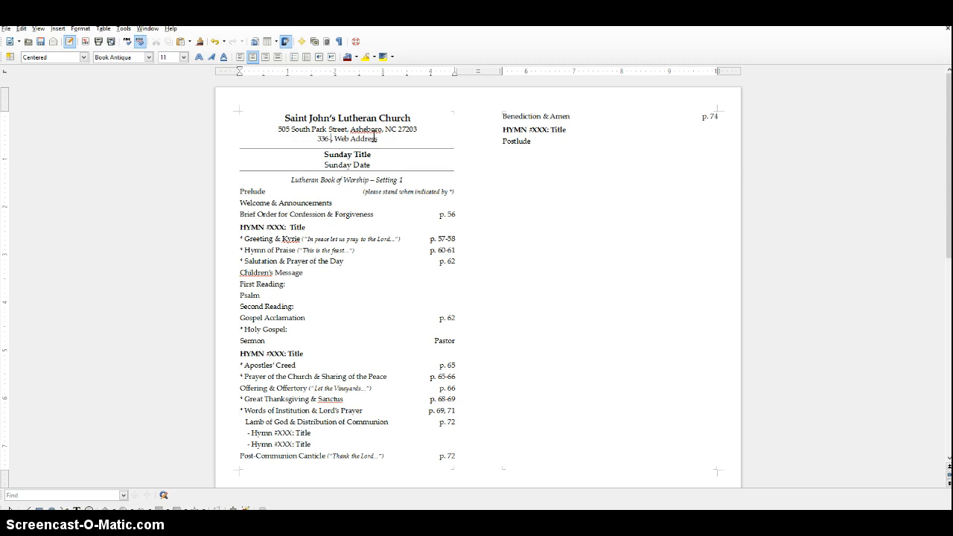
key("ctrl+shift+Right")
key("ctrl+shift+Right")
key("shift+Left")
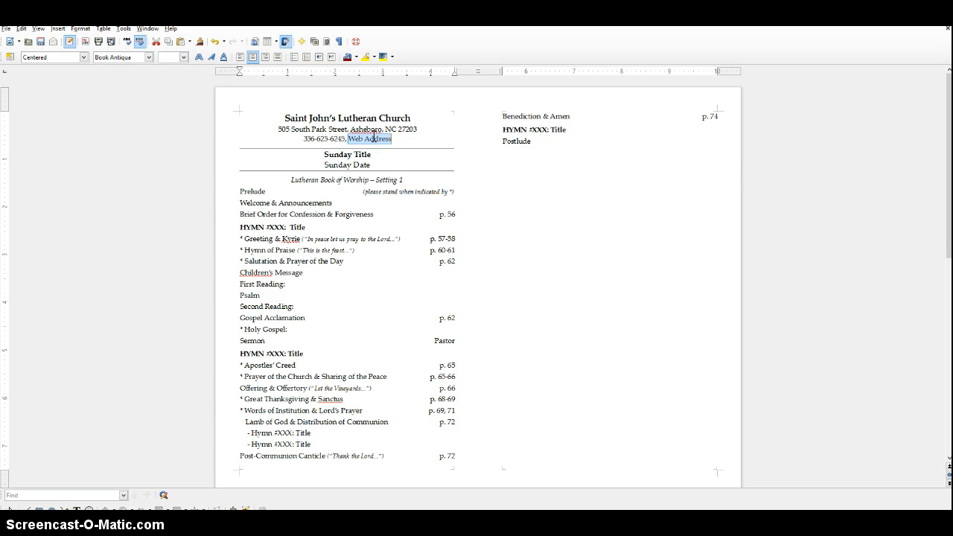
type("www.")
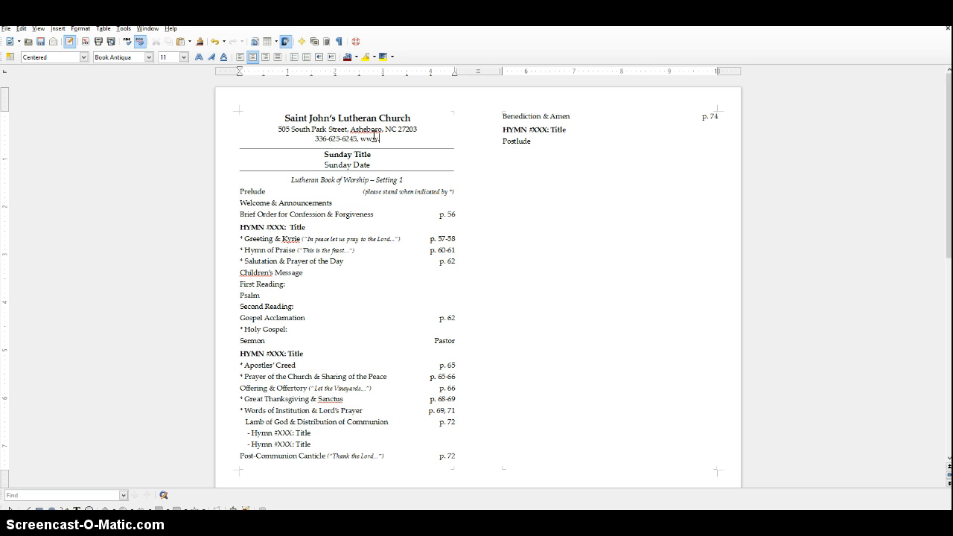
type("stjohnsasheboro.org")
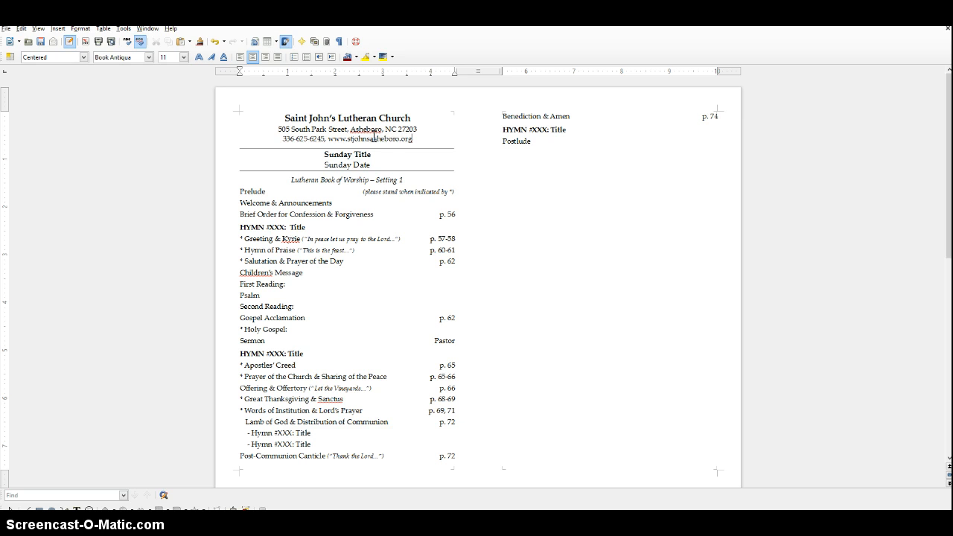
Replace the Sunday Title placeholder with "The Sicth Sunday after Epiphany".
left_click_drag(323, 154, 372, 154)
type("T")
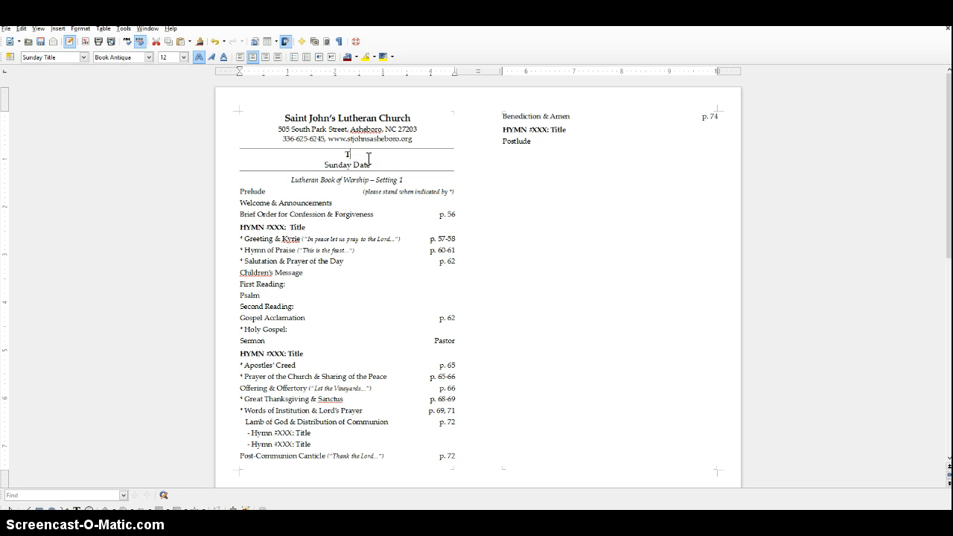
type("he Sixth Sunday after Ep")
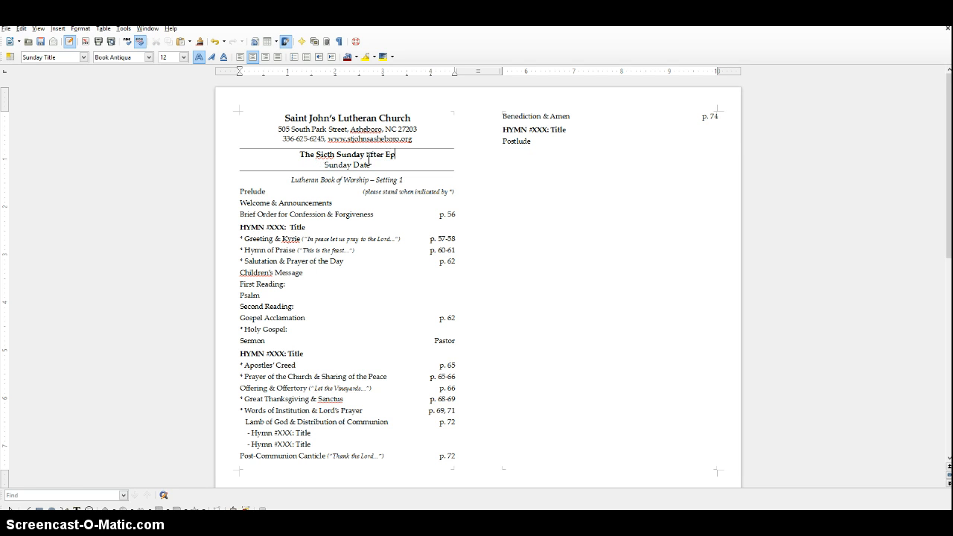
type("iphany")
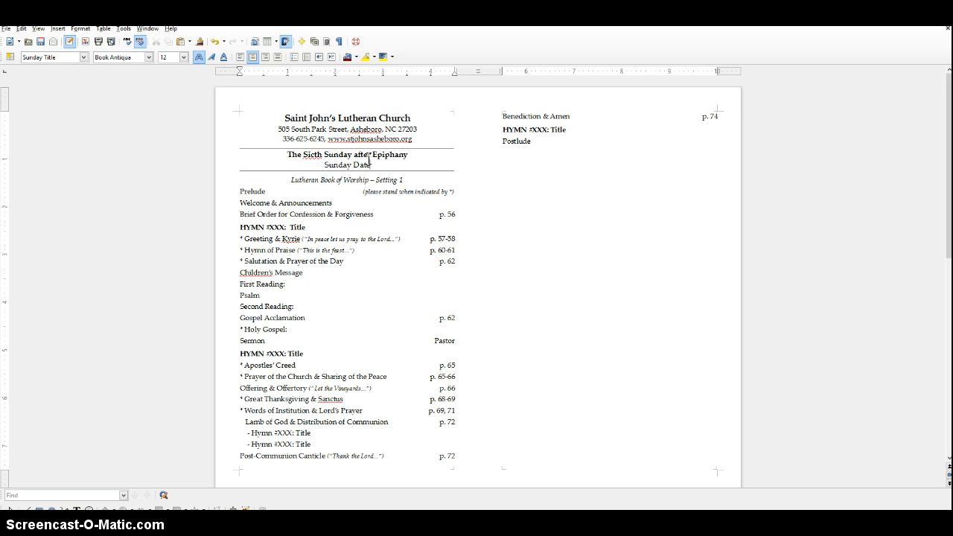
Replace the Sunday Date placeholder with February 16, 2014, correcting the month's spelling with a spell-check suggestion.
key("ctrl+shift+Left")
key("ctrl+shift+Left")
type("Februrary 16, 2014")
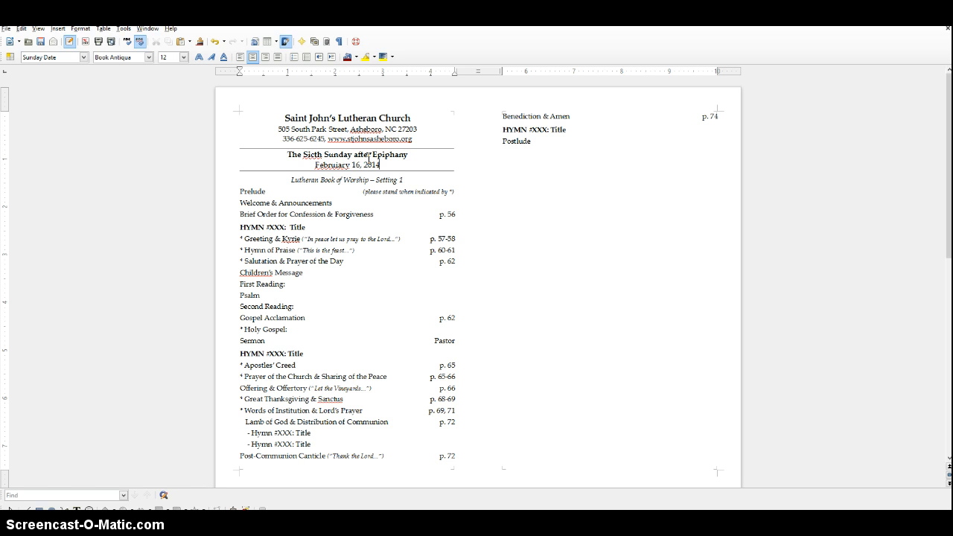
right_click(327, 165)
left_click(350, 176)
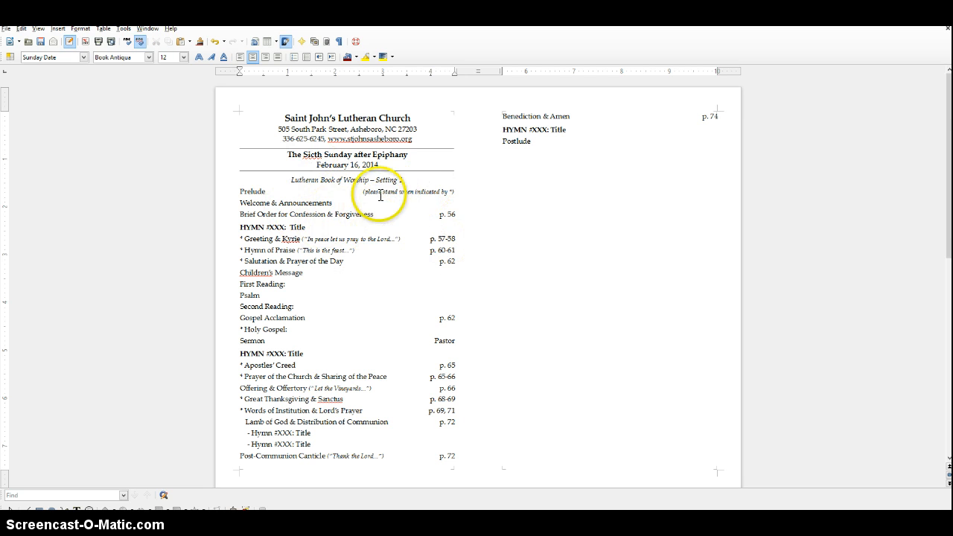
Fill in the first hymn line with number 672 and the title "A Mighty Fortress".
left_click(280, 226)
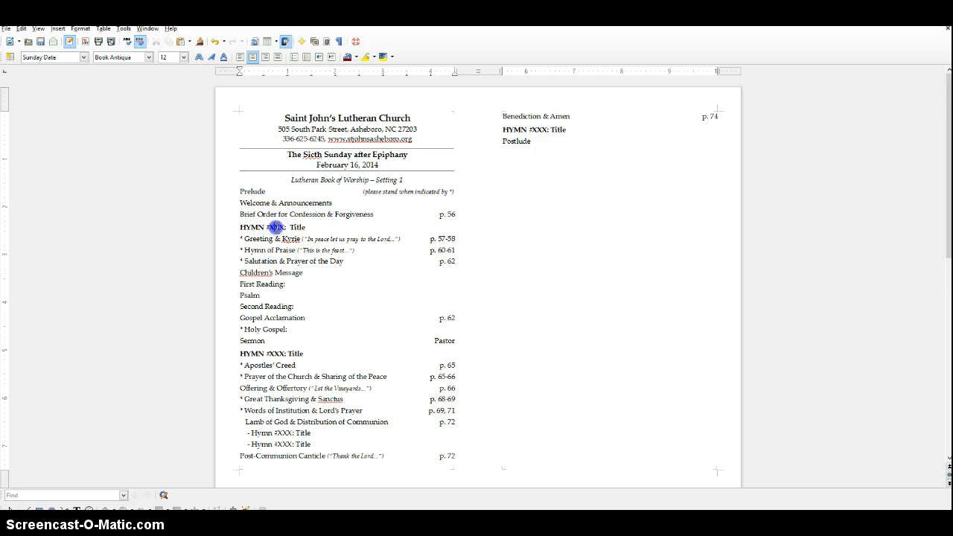
double_click(276, 227)
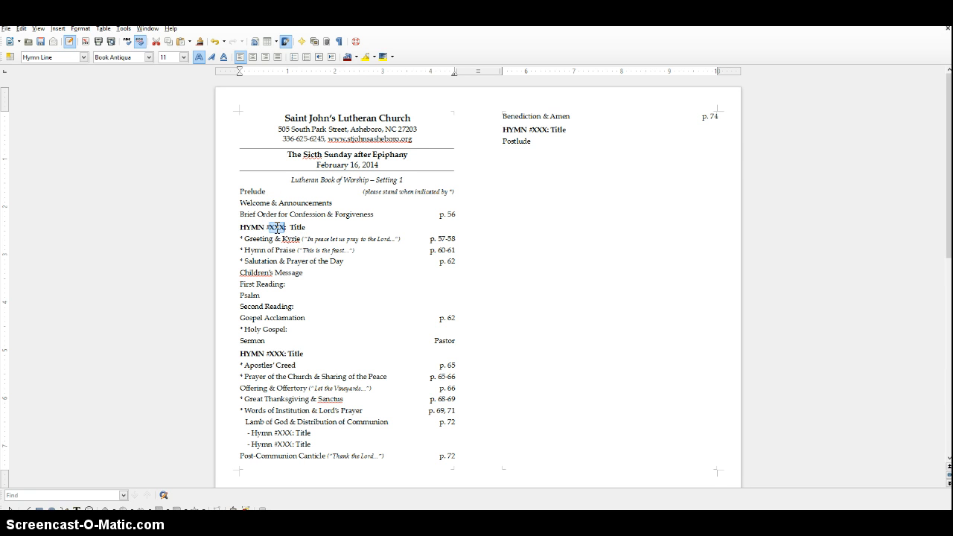
type("678")
key("shift+Down")
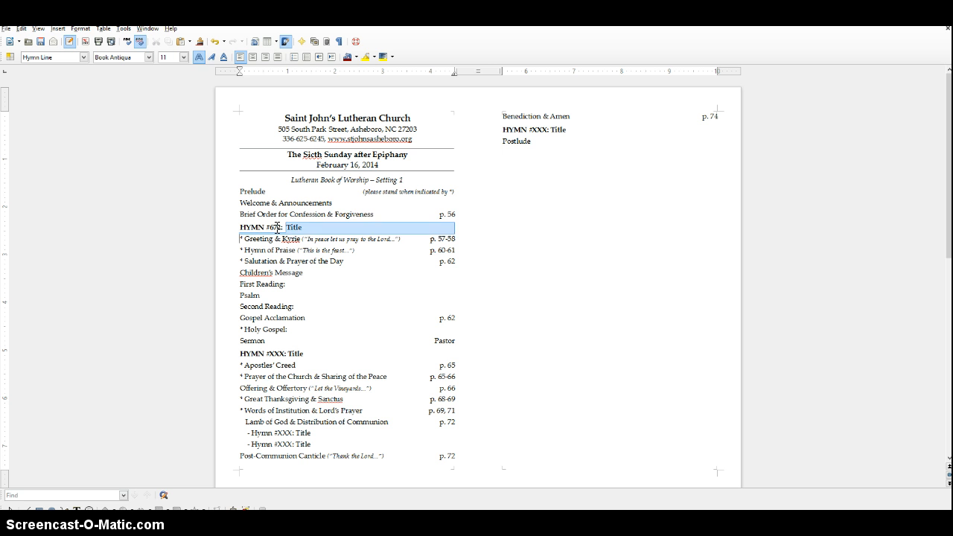
key("shift+Up")
key("shift+End")
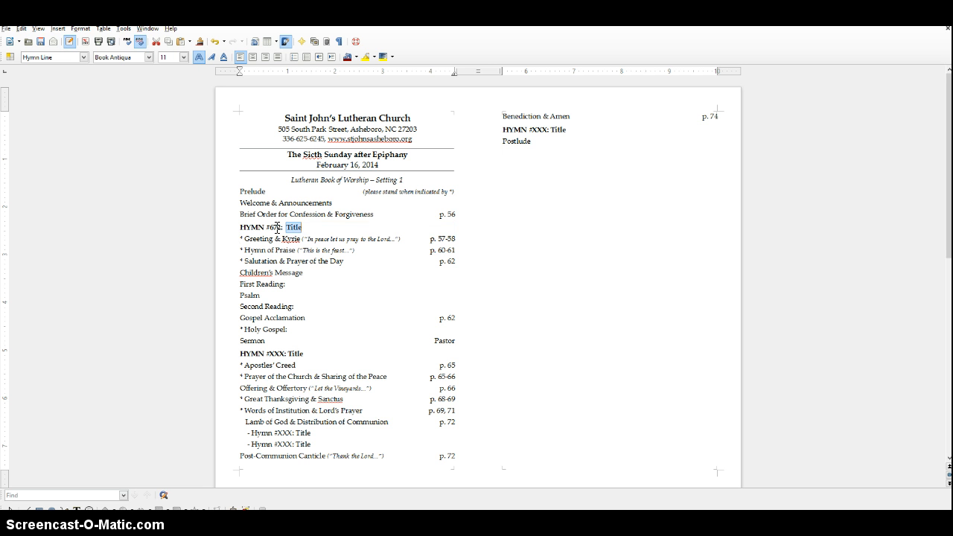
type("A Mighty Fortress")
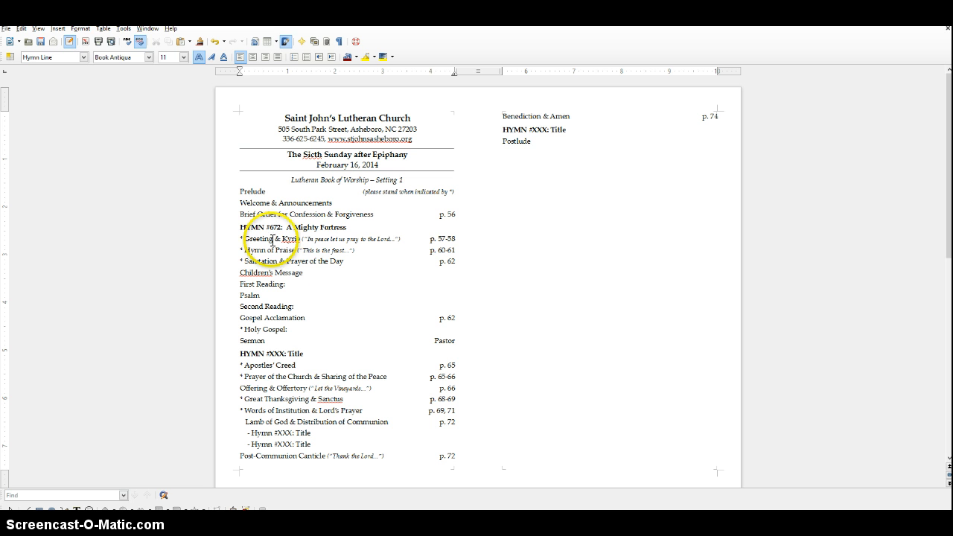
Add the title "The First Catechism" in quotation marks after Sermon, separated by a colon.
left_click(277, 341)
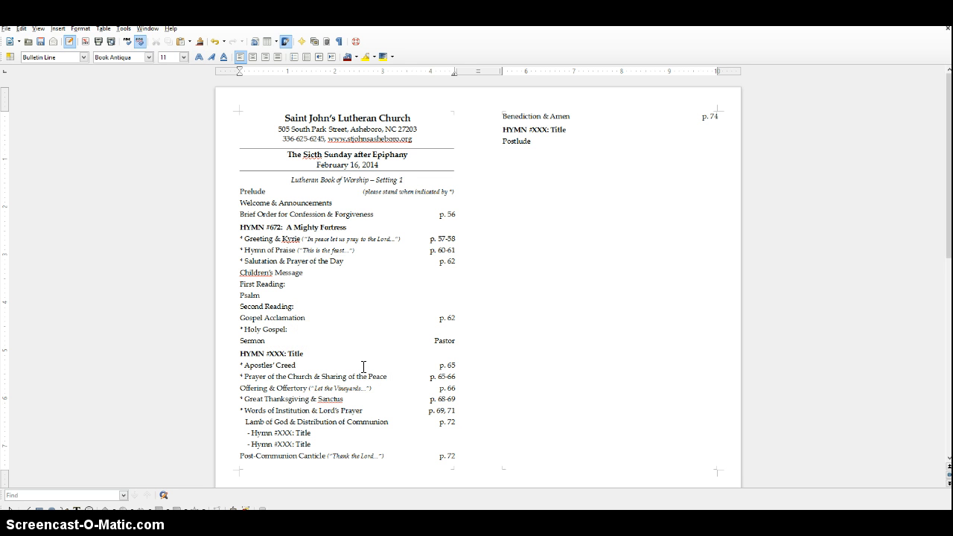
type(": \"")
type("The First Cat")
type("echsim\"")
type("i")
key("Right")
key("Delete")
Replace the Pastor placeholder on the sermon line with the pastor's title and surname.
key("Right")
key("Right")
type("Pastor Ryman")
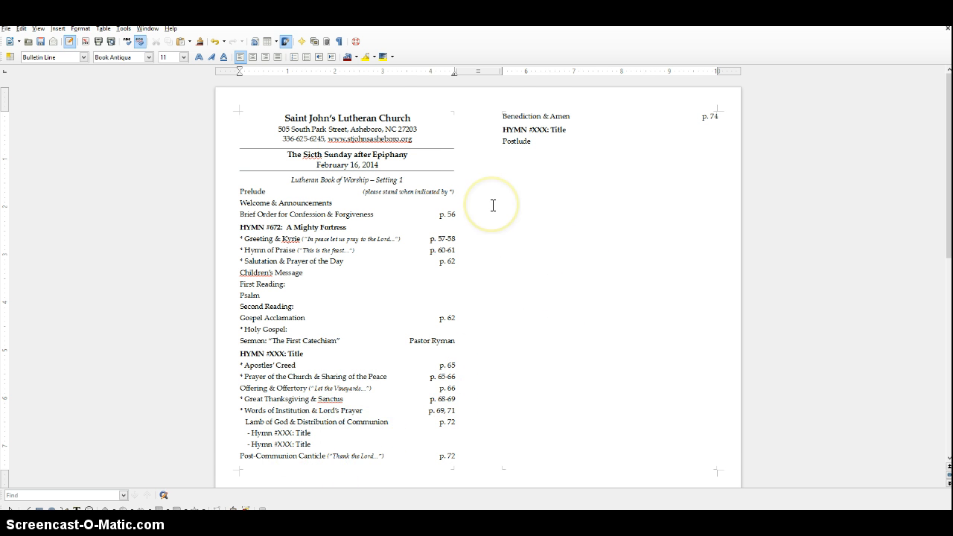
Bring the Congregational Announcements section from the second page into the first page's second column, below the Postlude line.
scroll(491, 205, "down", 5)
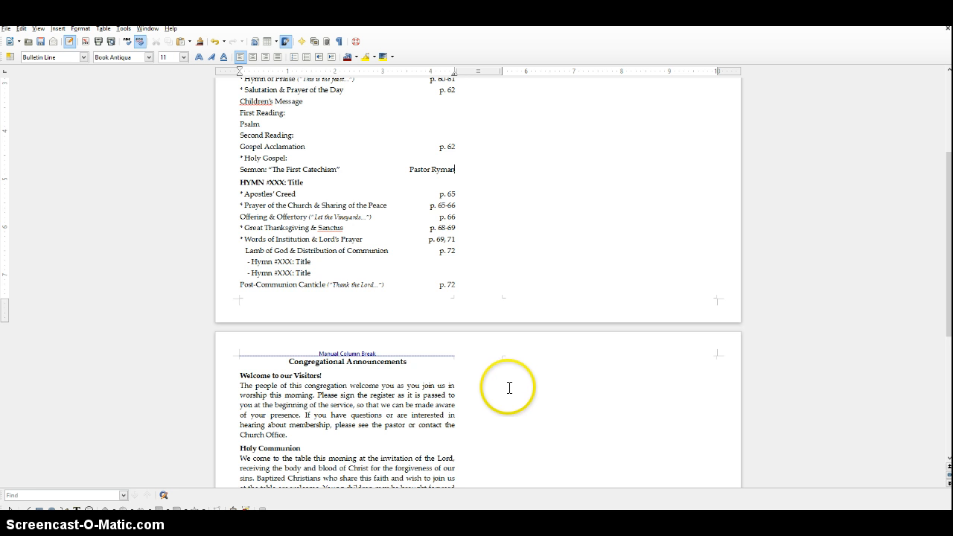
scroll(510, 388, "up", 5)
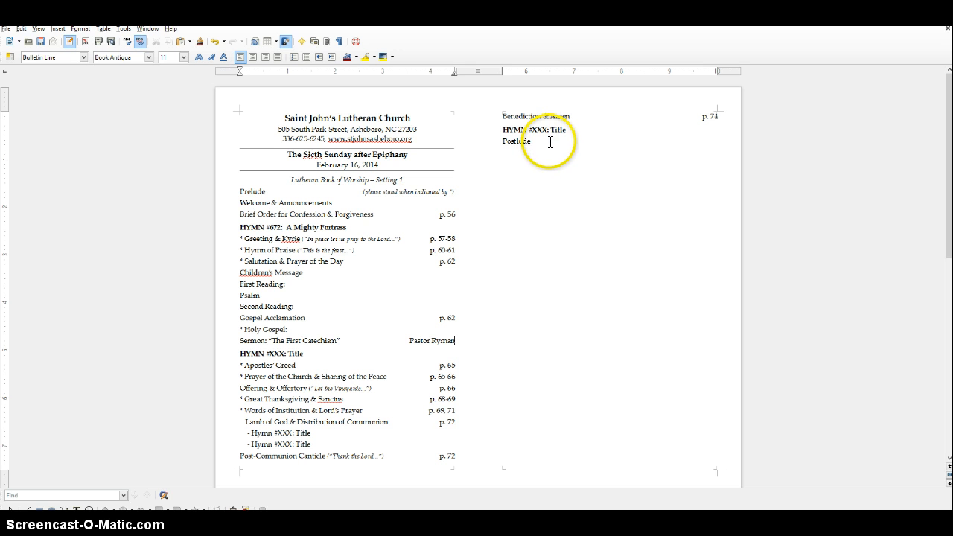
left_click(548, 142)
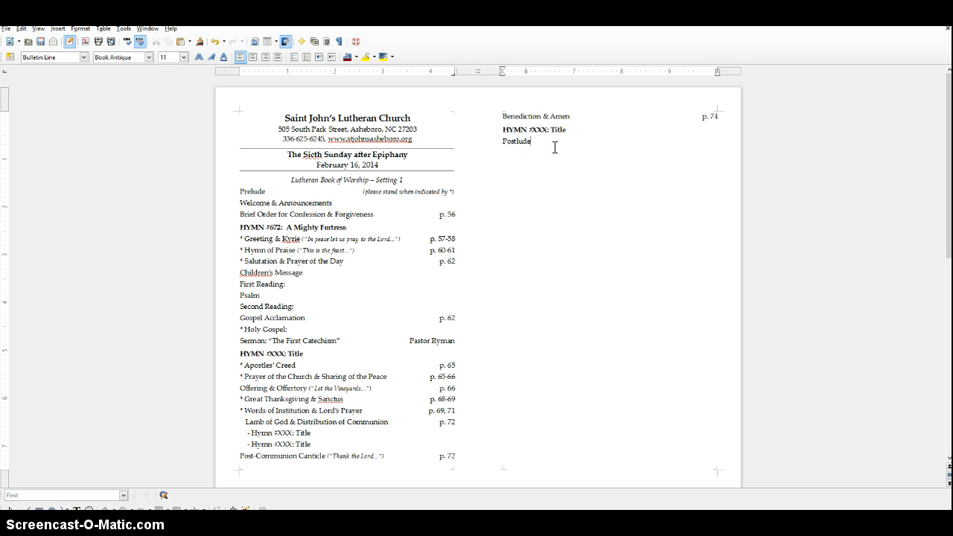
left_click(548, 143)
key("ctrl+v")
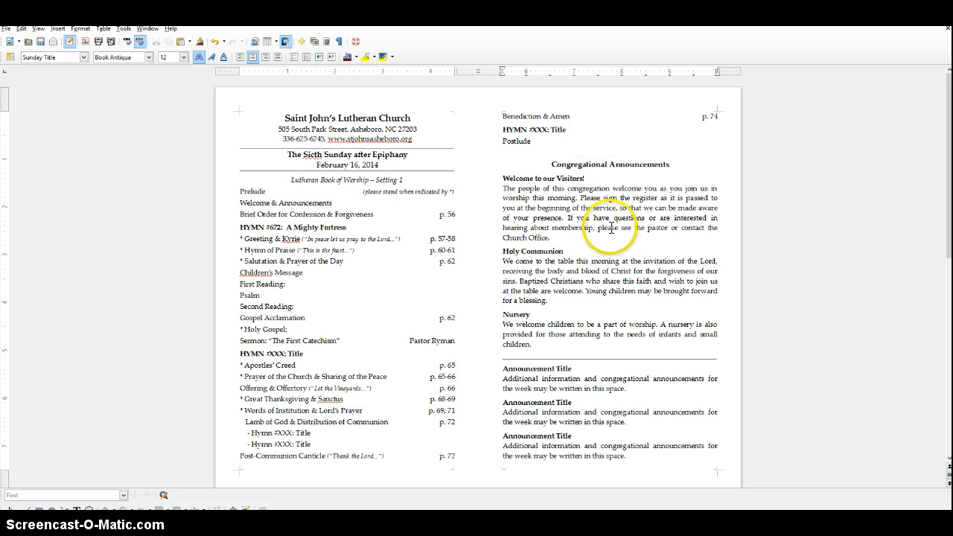
left_click(502, 179)
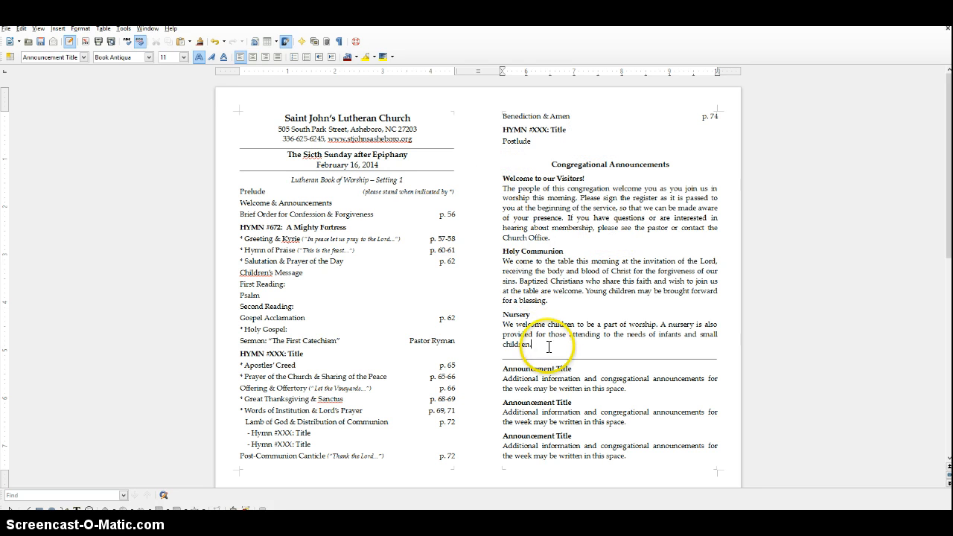
Replace the first Announcement Title placeholder below the divider line with "Don't Forget!".
left_click(536, 342, "shift")
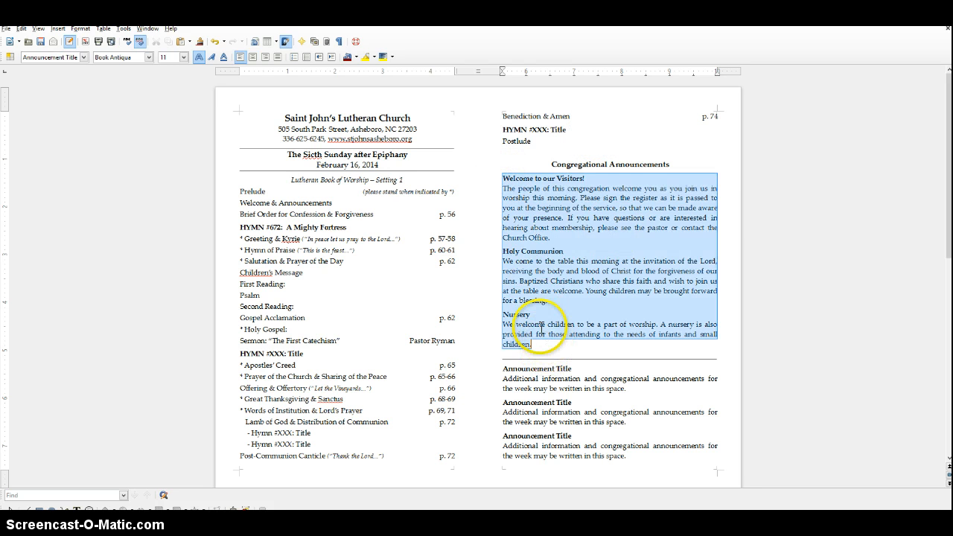
left_click(577, 249)
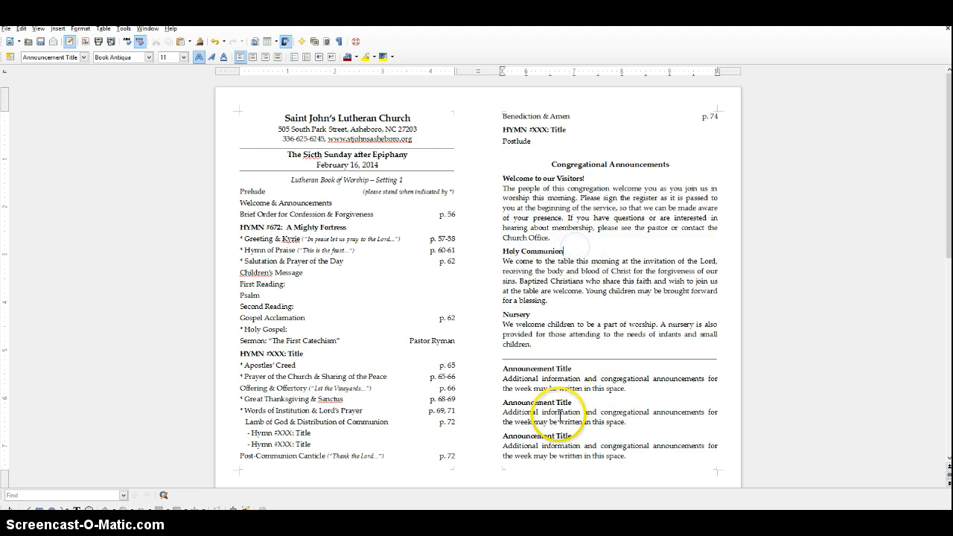
double_click(514, 367)
left_click_drag(523, 368, 566, 370)
type("Don't Forget!")
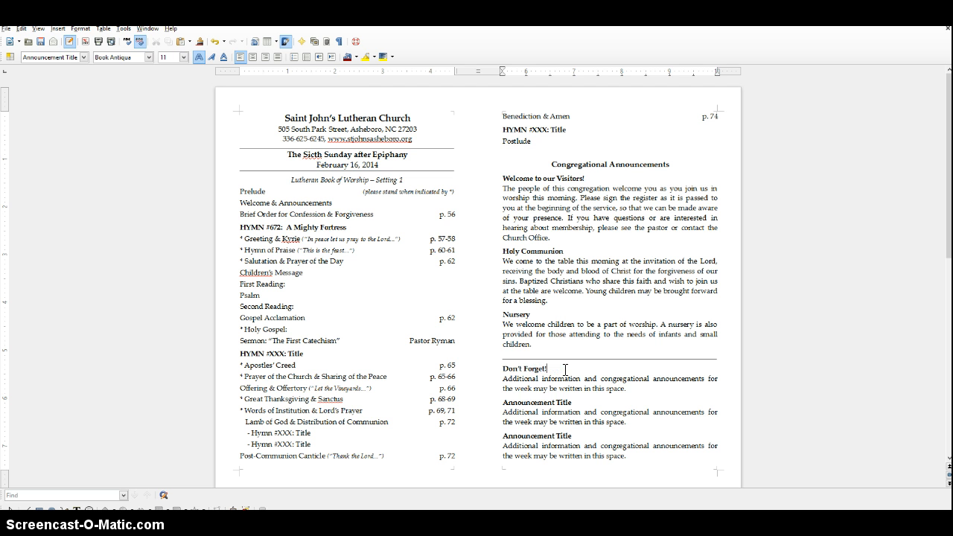
Replace the placeholder body text under "Don't Forget!" with "Council meets".
key("Right")
key("shift+Down")
key("shift+Down")
key("shift+Left")
type("C")
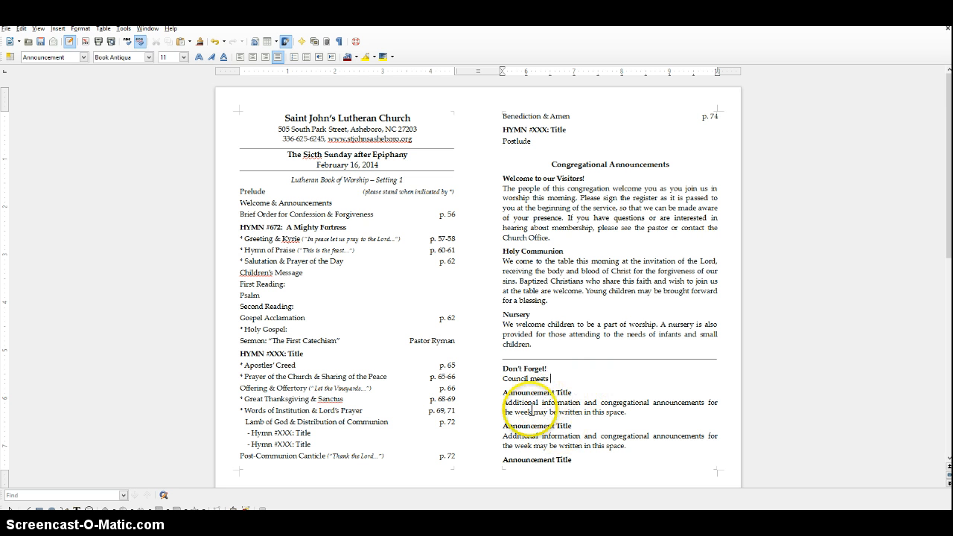
type("s")
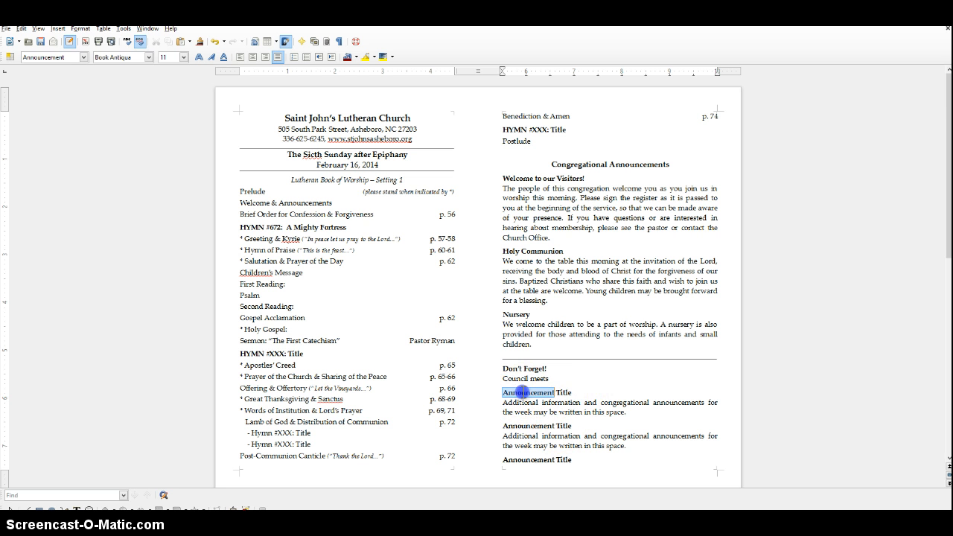
Overwrite the Announcement Title placeholder below "Council meets" with the dummy text "jhdasjhasdjfhd".
left_click_drag(552, 393, 572, 392)
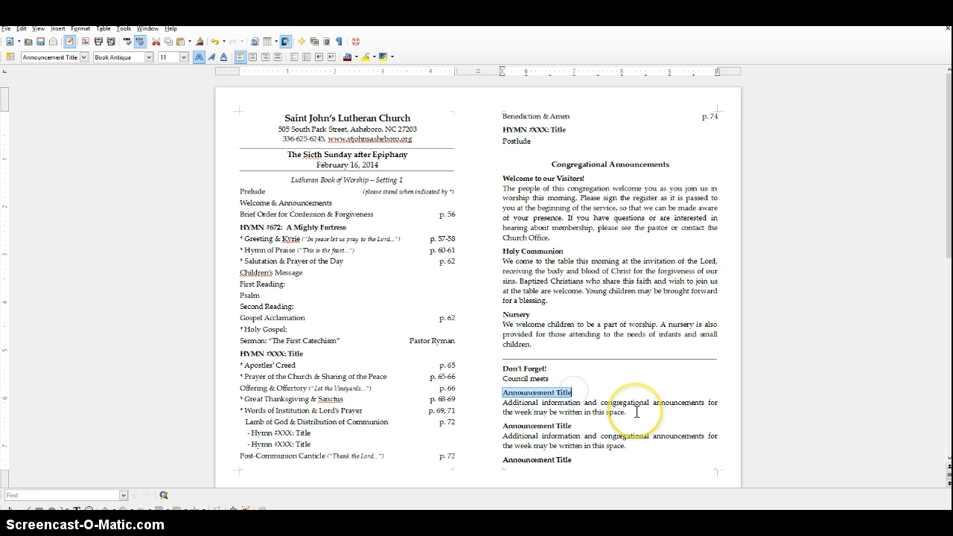
type("jhd")
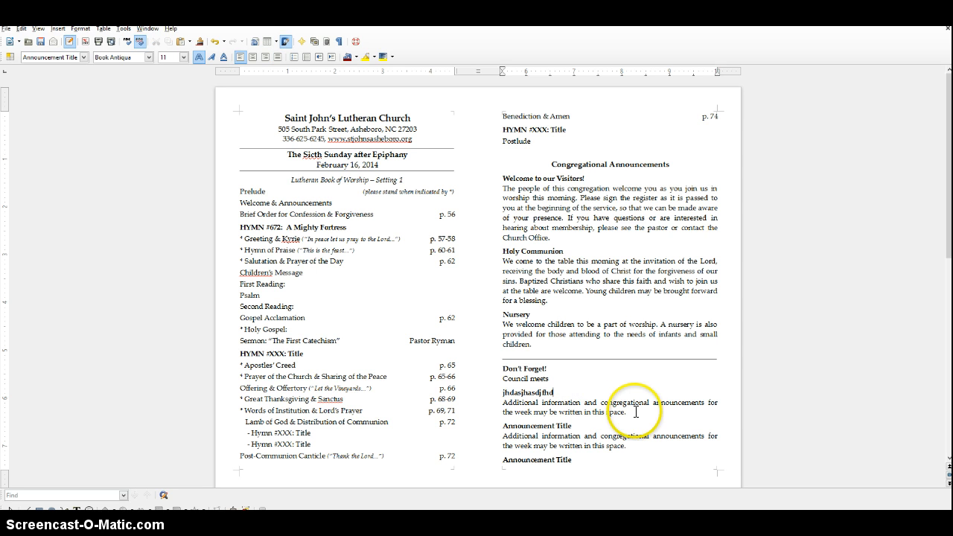
type("asjhasdjfhd")
Replace the placeholder body text under the dummy announcement title with the filler text "The anbn".
left_click(502, 401)
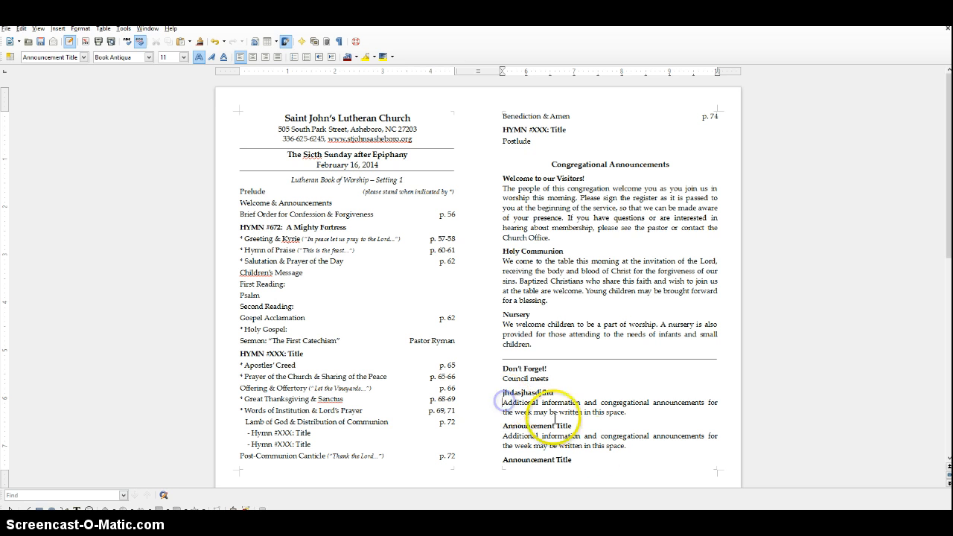
left_click_drag(627, 412, 500, 400)
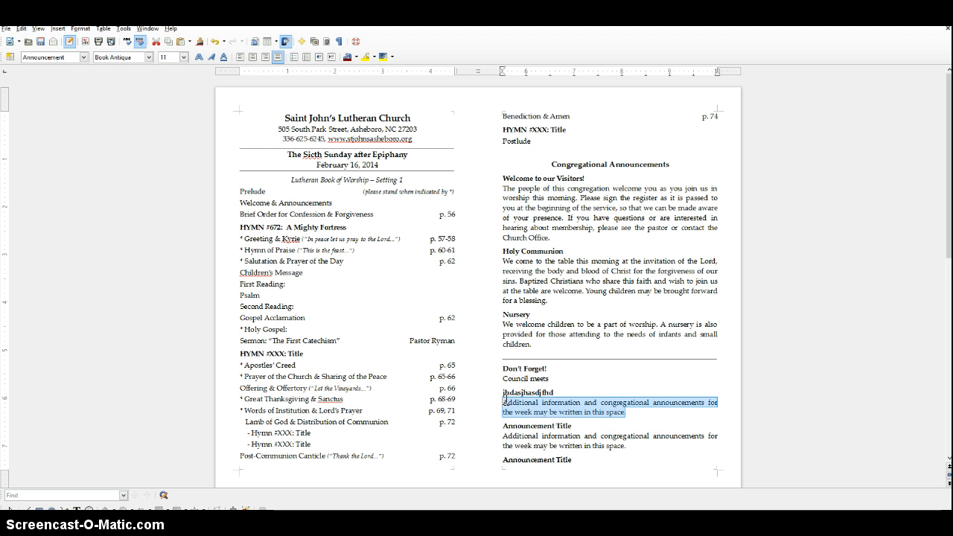
key("Delete")
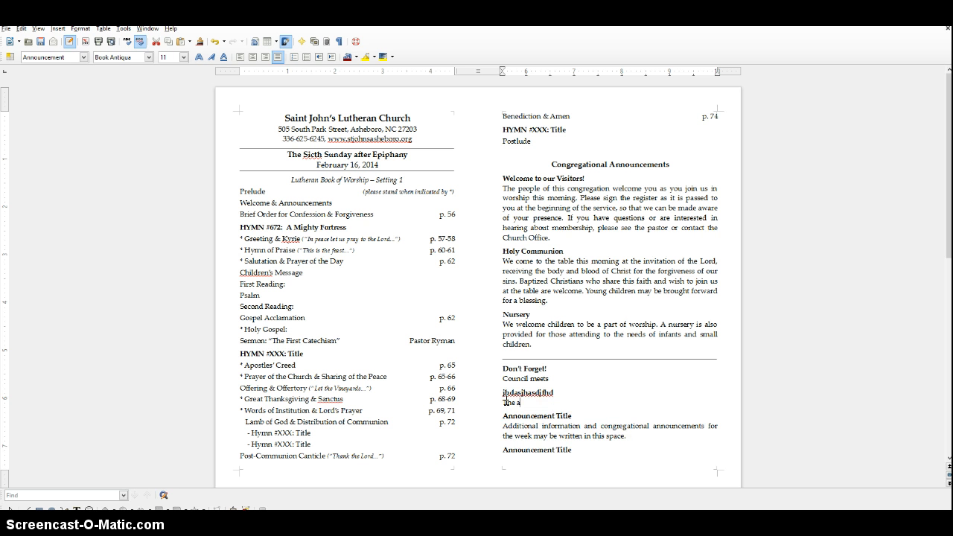
left_click(532, 407)
Delete the last placeholder announcement, both its title and the body text that spills onto the second page.
scroll(536, 406, "down", 5)
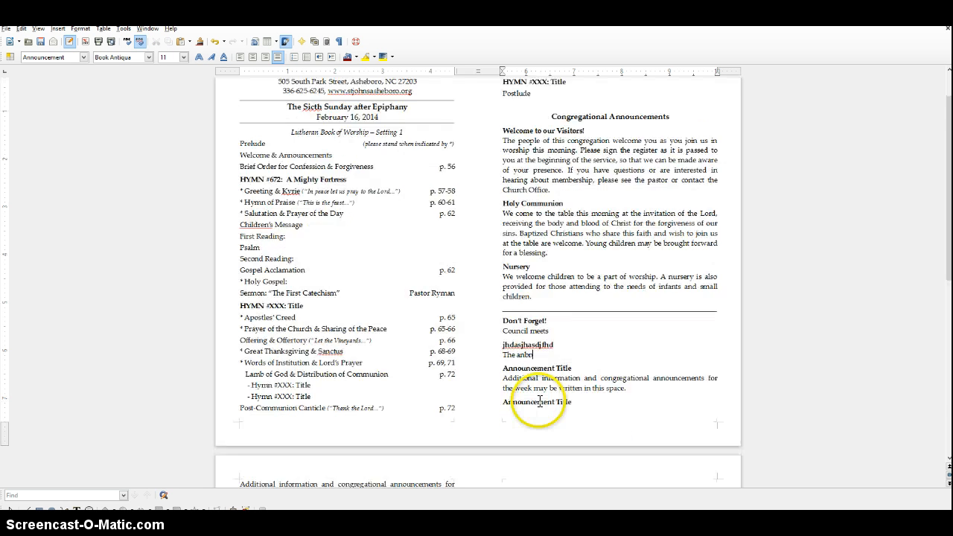
left_click(363, 370)
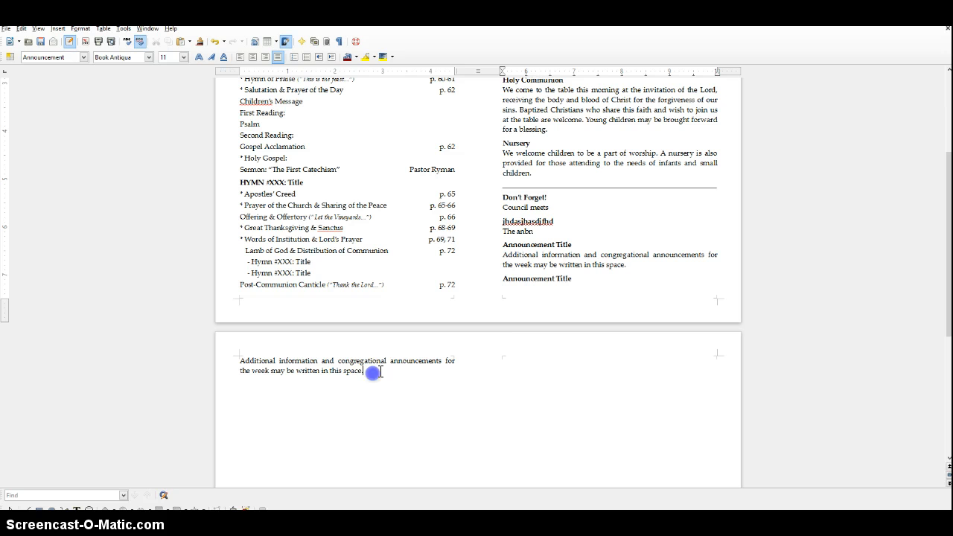
left_click(501, 278, "shift")
key("Delete")
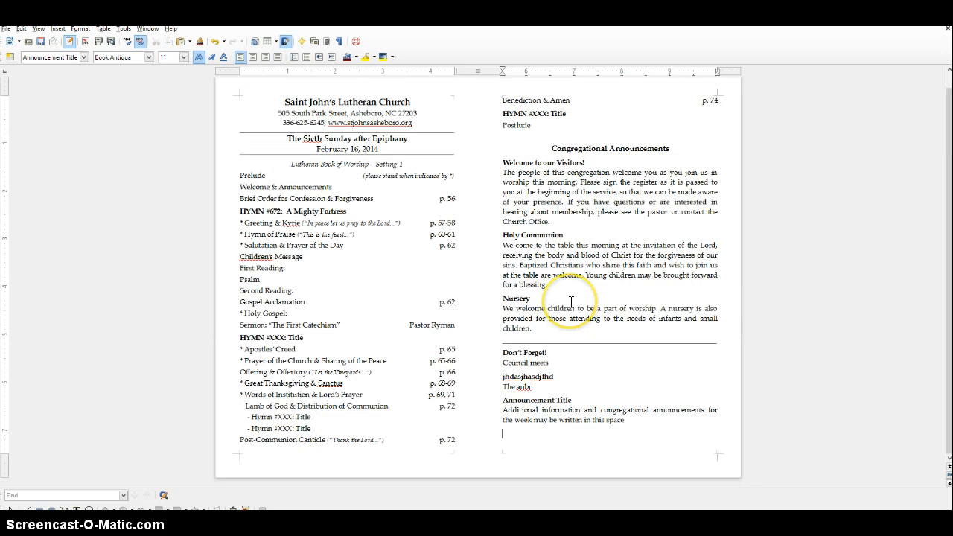
Add blank lines after the remaining announcements until the cursor reaches the second column of page two.
scroll(571, 301, "down", 4)
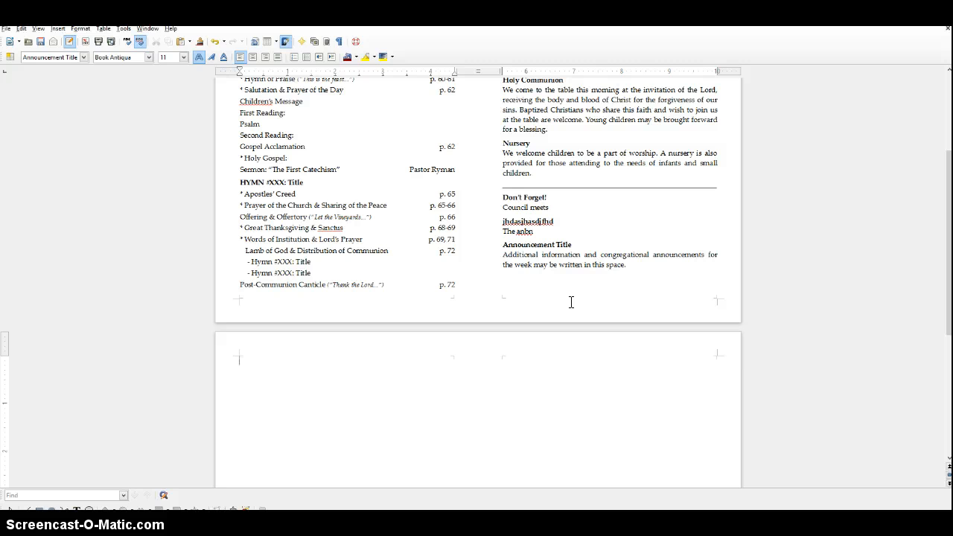
scroll(571, 301, "down", 3)
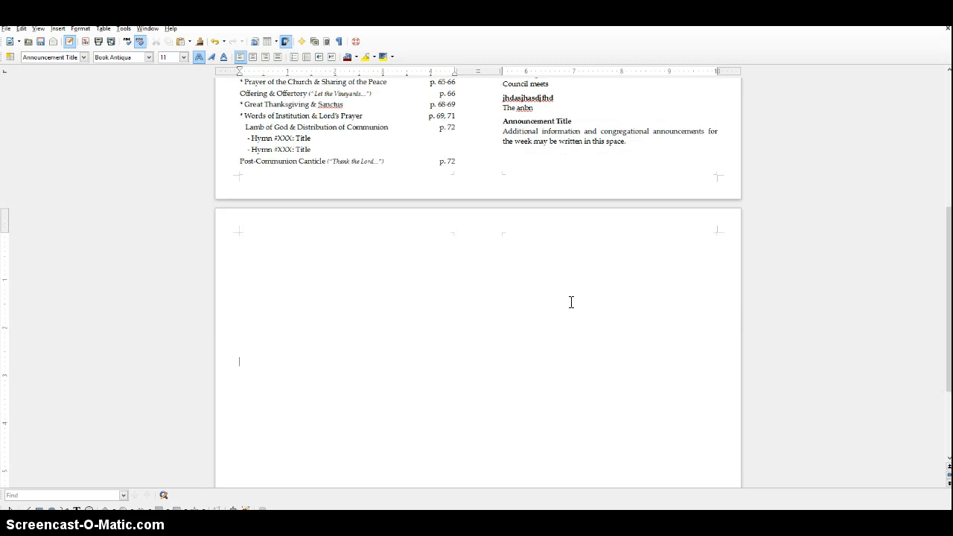
scroll(571, 301, "down", 3)
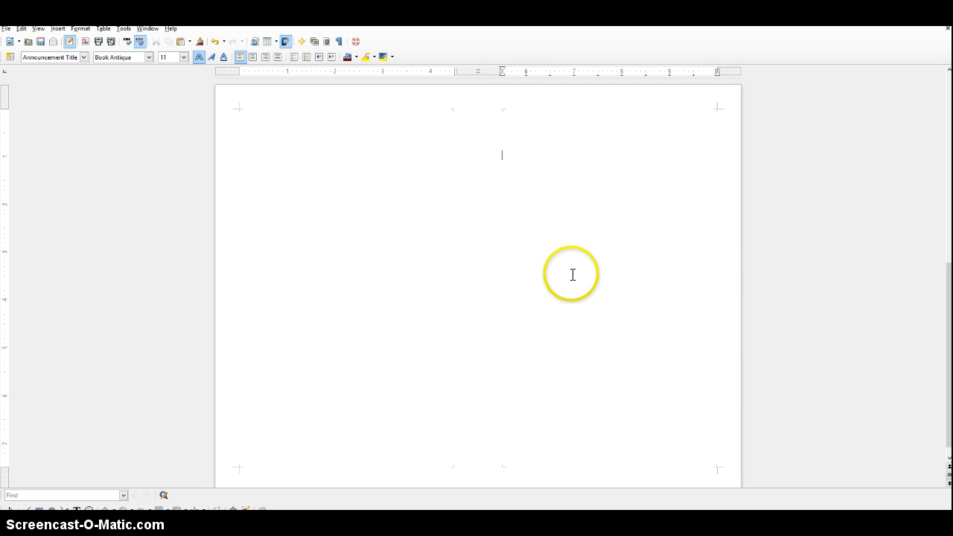
Switch to Chrome and open the Sixth Sunday After Epiphany, Year A page in Sola's Weekly Worship section.
key("alt+Tab")
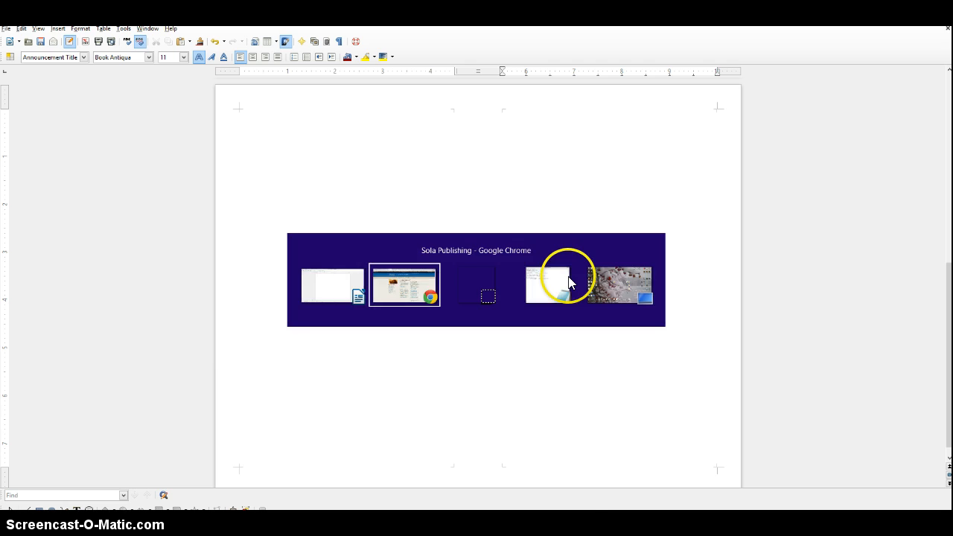
left_click(275, 102)
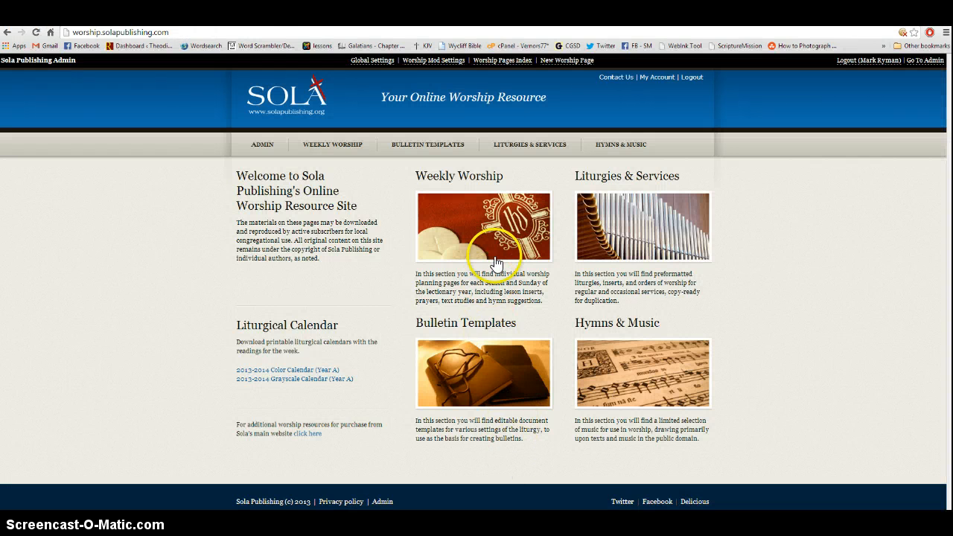
left_click(490, 236)
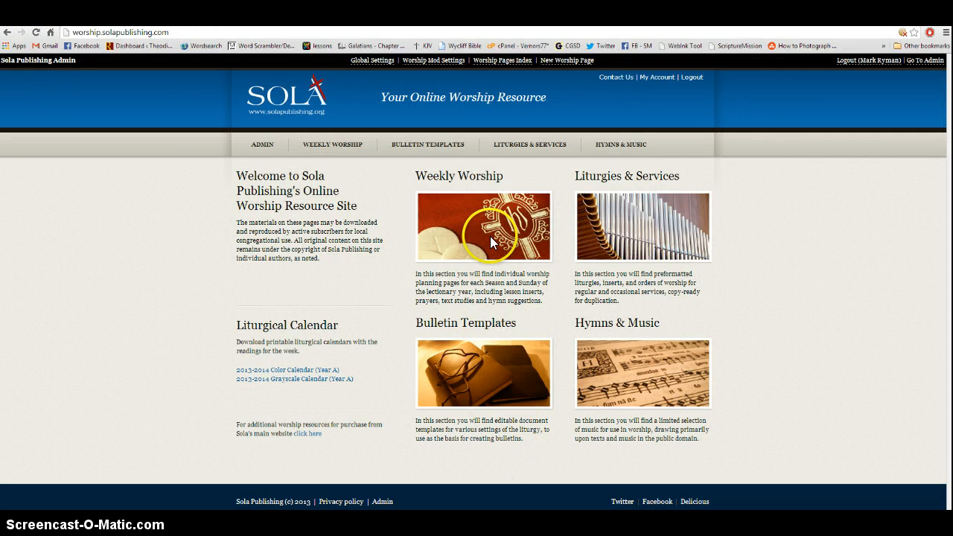
left_click(480, 234)
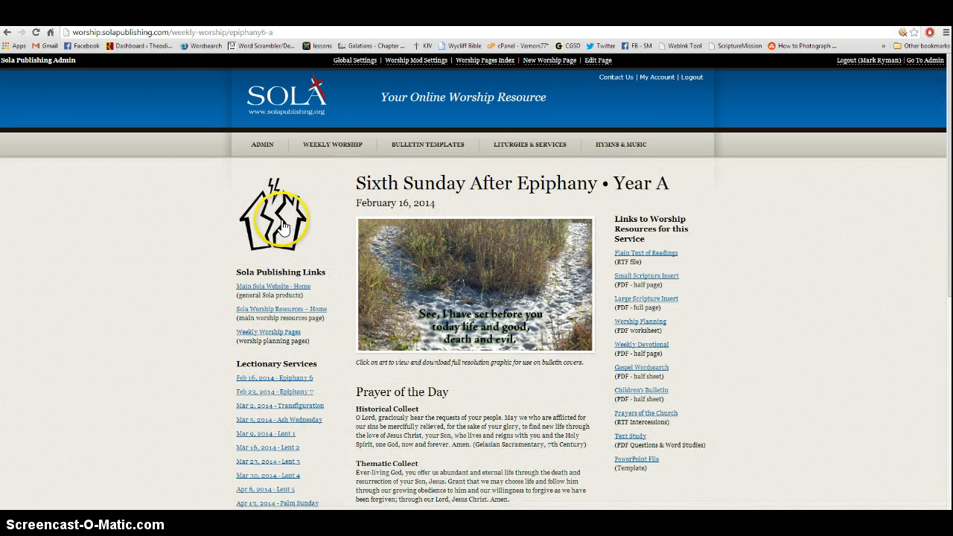
View the Sunday's cover photo at full resolution and return to the worship page.
left_click(445, 291)
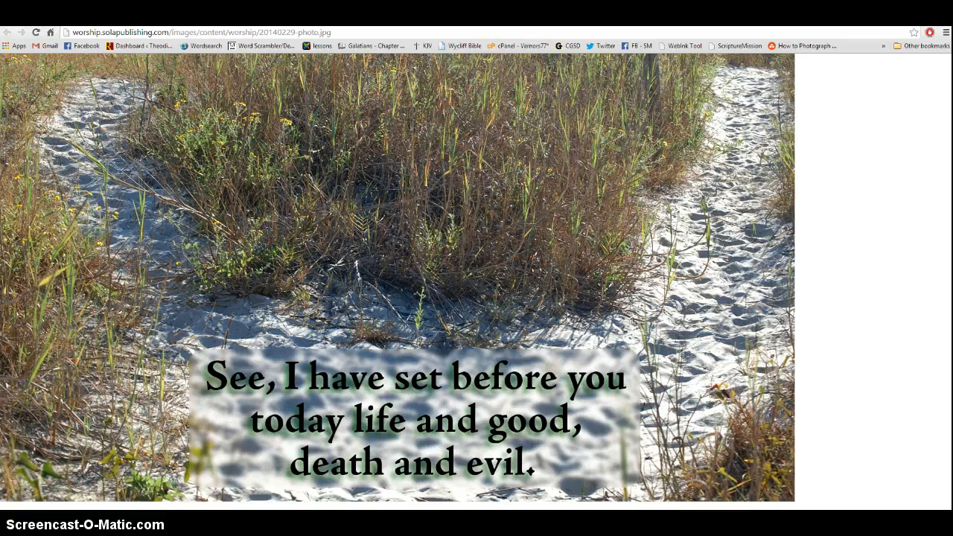
key("alt+Left")
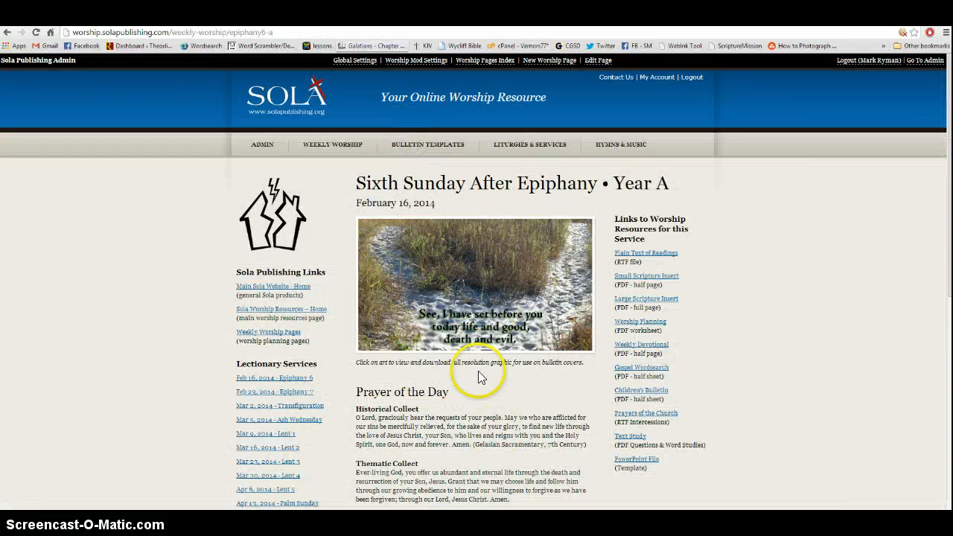
Open the split-house icon at full size and save it to the Desktop as PNG image 20140216, replacing the existing file.
left_click(270, 228)
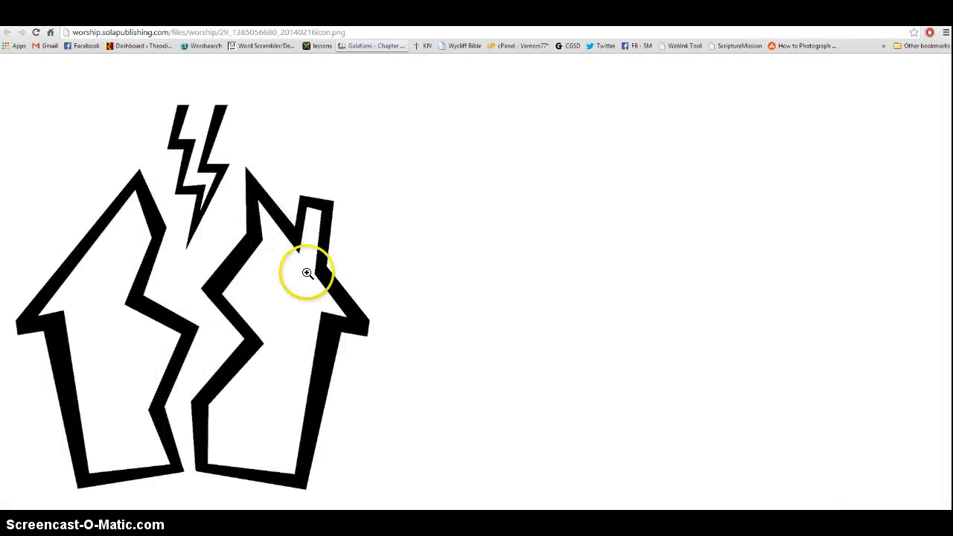
right_click(227, 300)
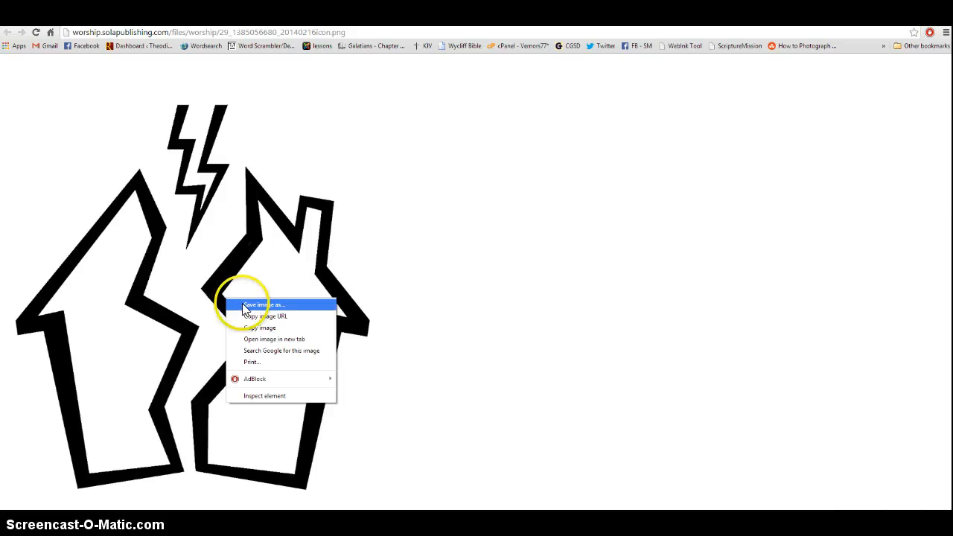
left_click(253, 305)
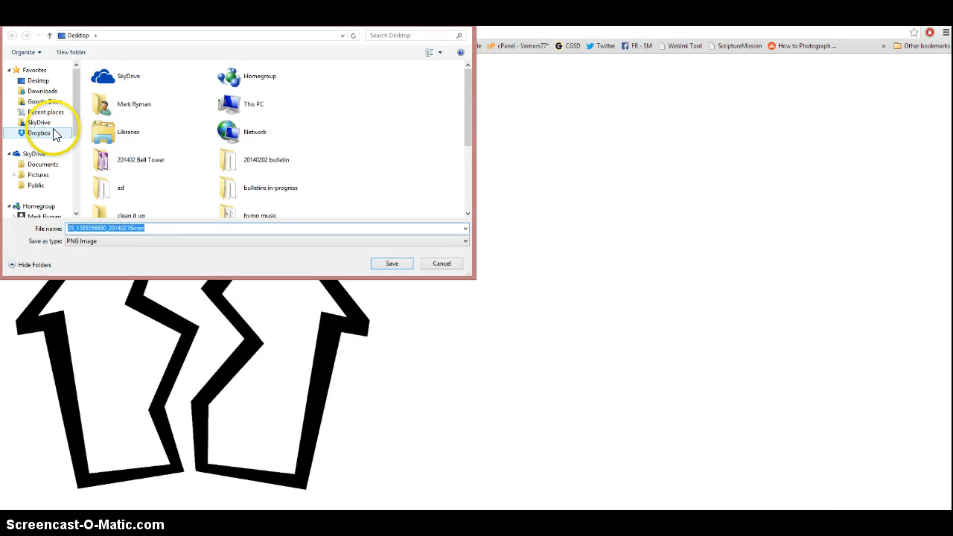
left_click(39, 81)
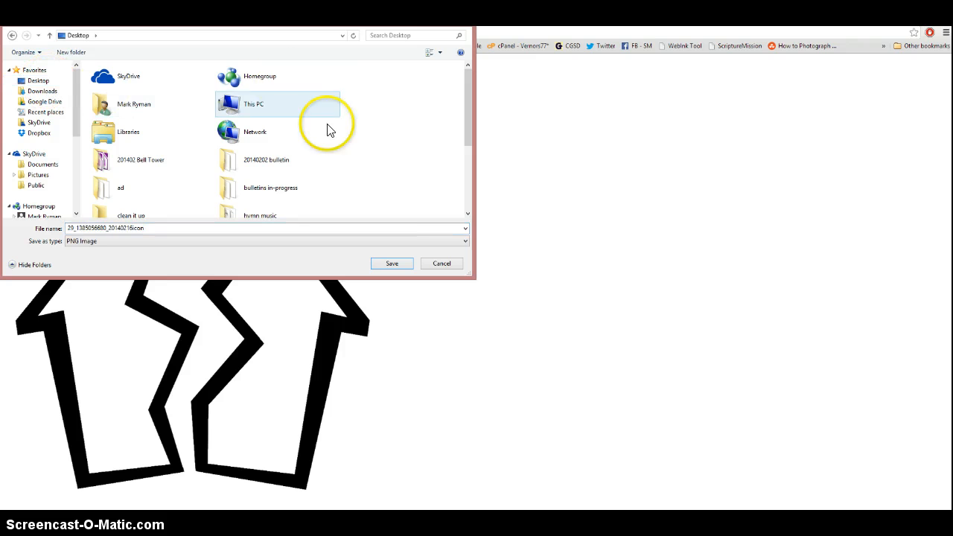
left_click(467, 201)
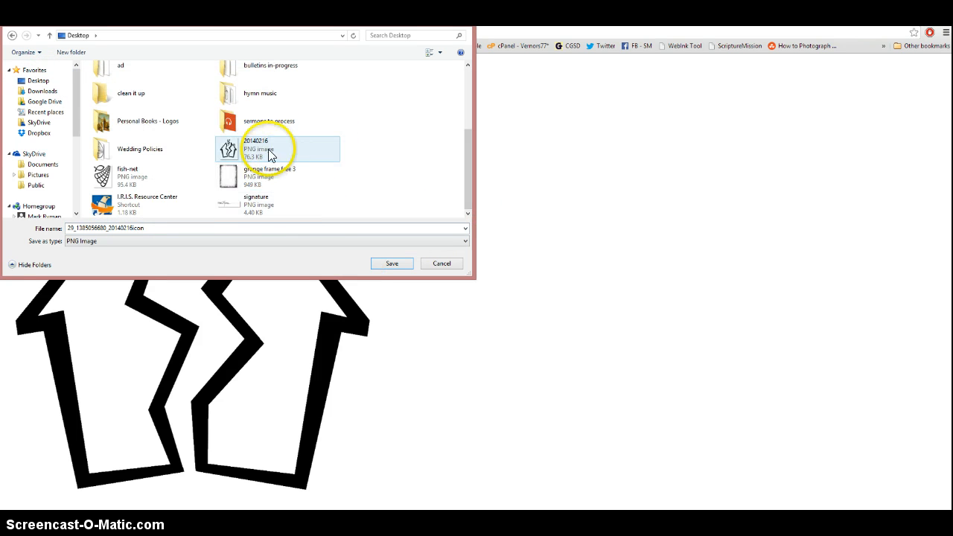
left_click(255, 148)
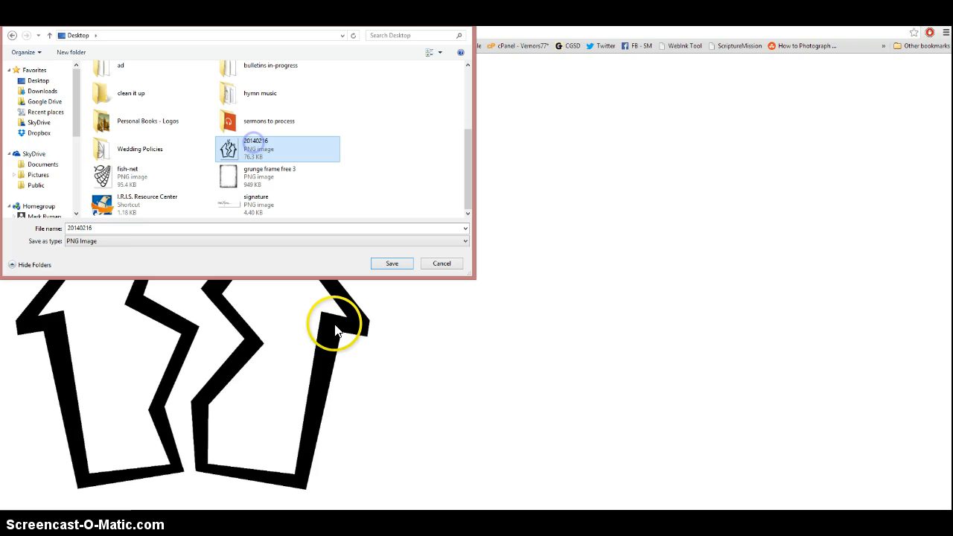
double_click(99, 228)
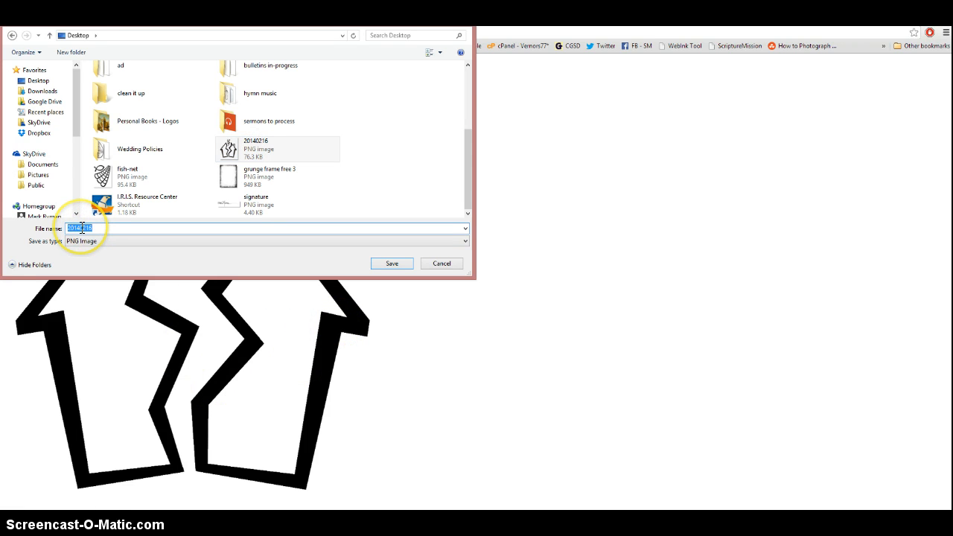
left_click(81, 227)
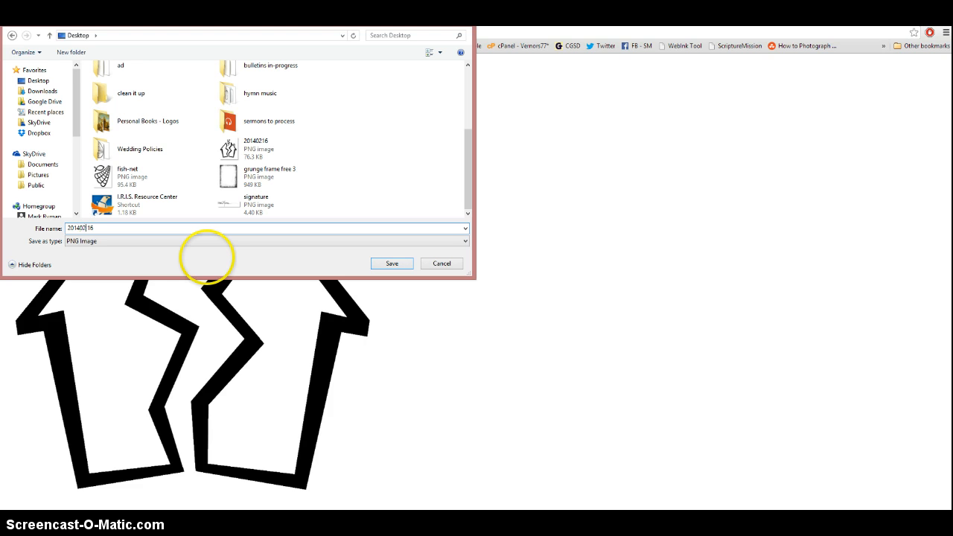
key("BackSpace")
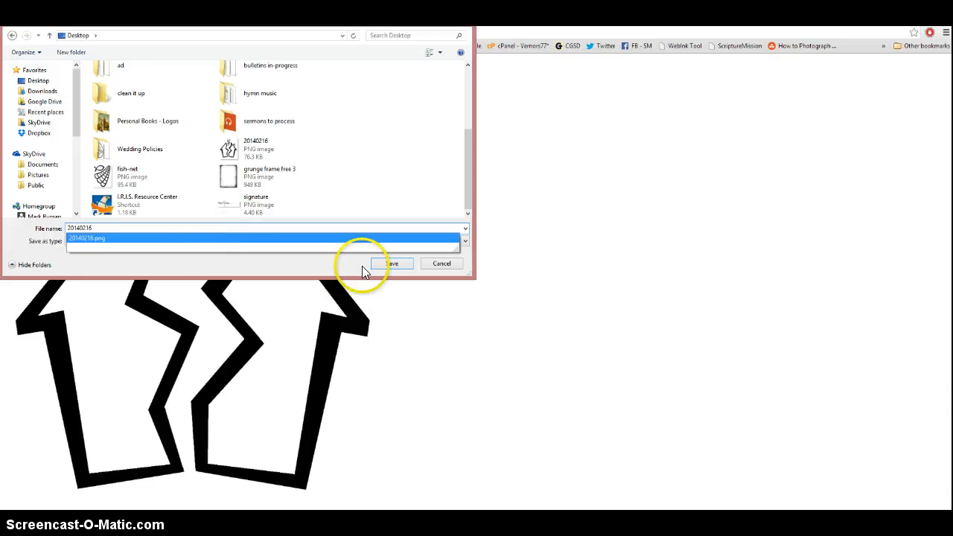
left_click(389, 265)
left_click(508, 278)
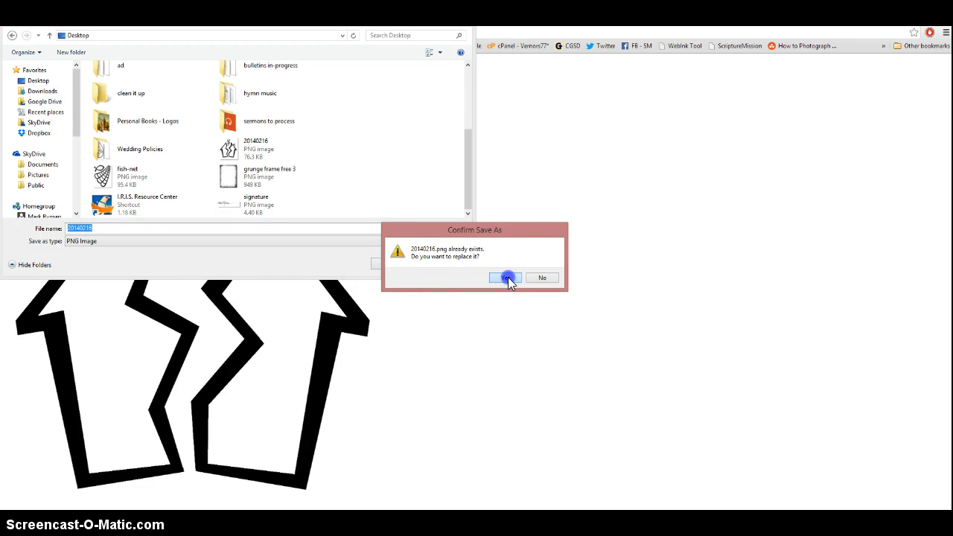
Leave the icon image and select the saved 20140216 image file on the Windows desktop.
left_click(388, 21)
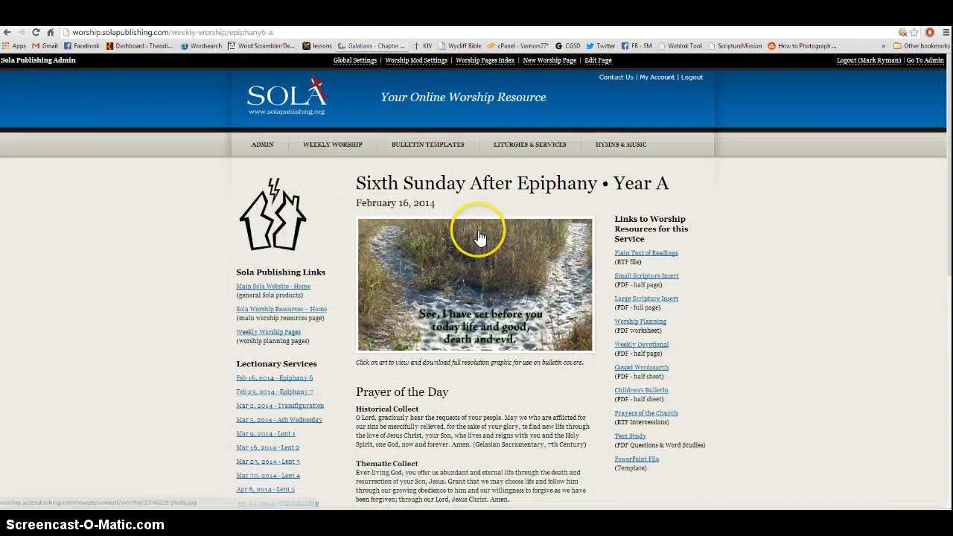
key("super+d")
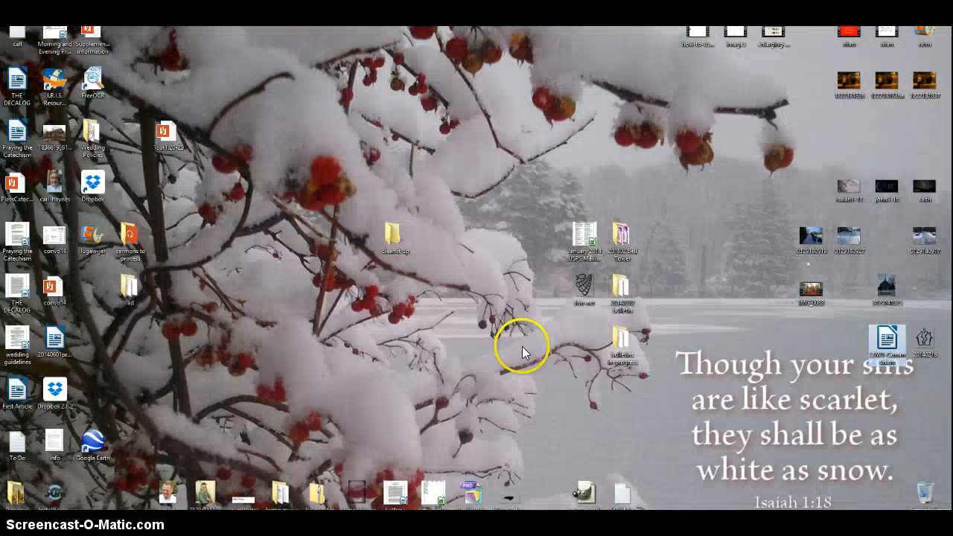
left_click(920, 344)
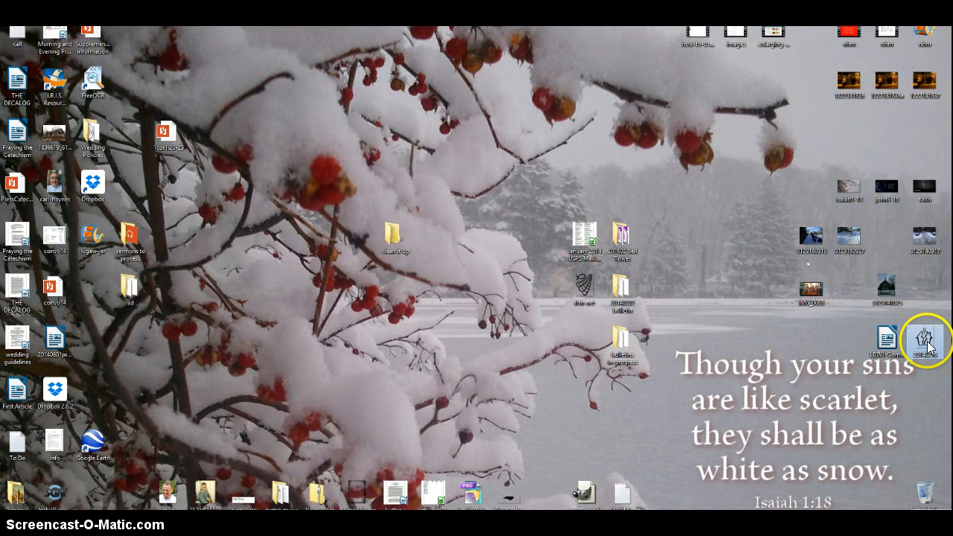
Insert the 20140216 image from the desktop into the bulletin's cover column and add several blank lines above it.
left_click_drag(929, 346, 555, 234)
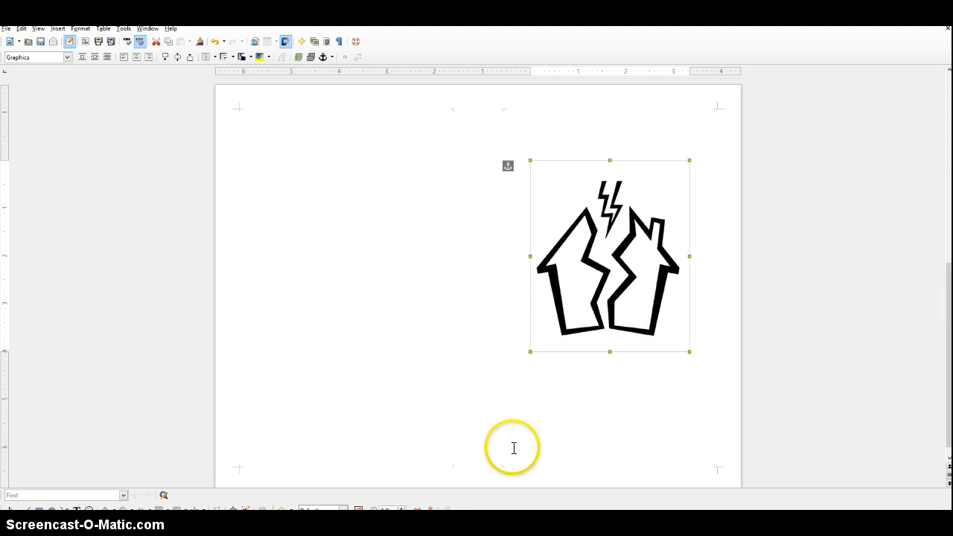
left_click(606, 143)
key("Return")
key("Return")
key("Return")
key("Return")
key("Return")
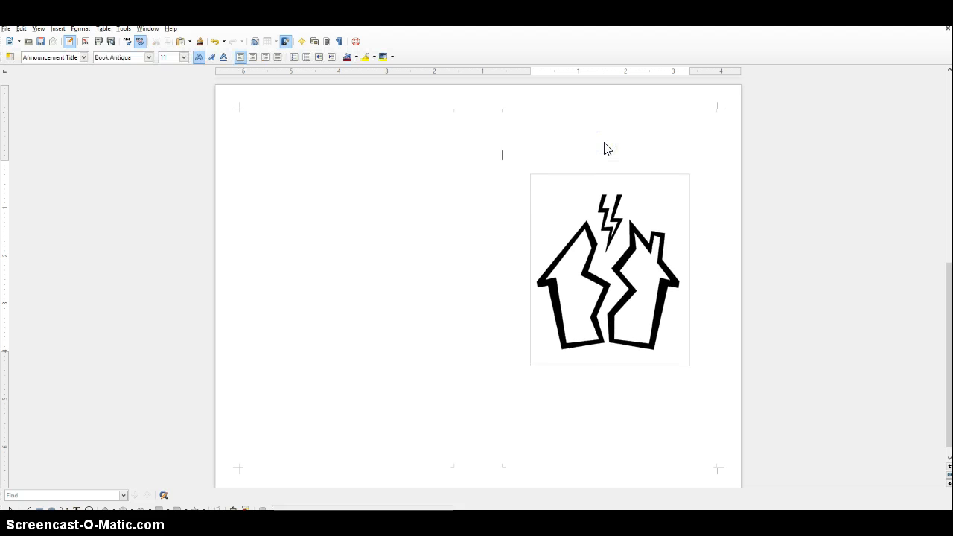
key("Return")
key("Return")
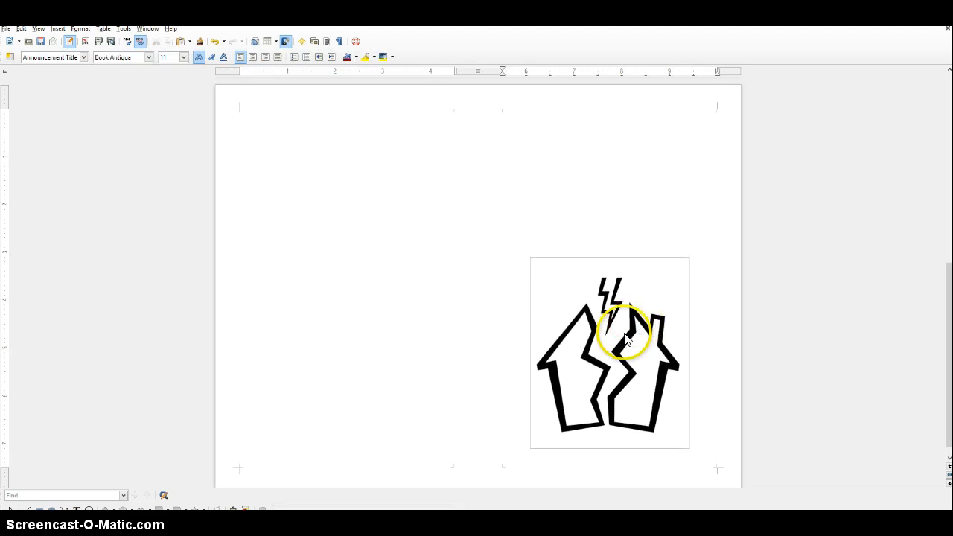
Move the split-house image into the upper part of the cover column and place the text cursor on the line just beneath it.
left_click_drag(618, 335, 618, 230)
left_click(591, 389)
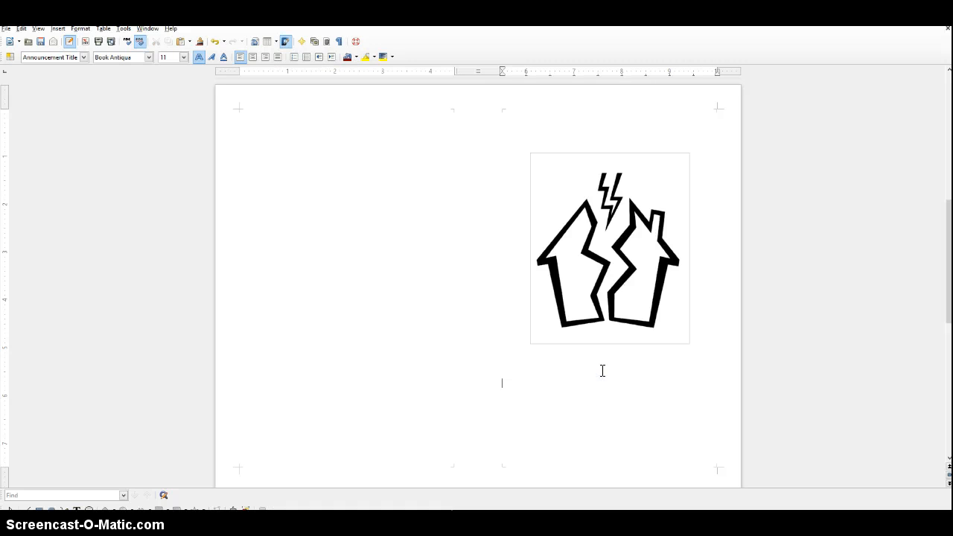
key("Return")
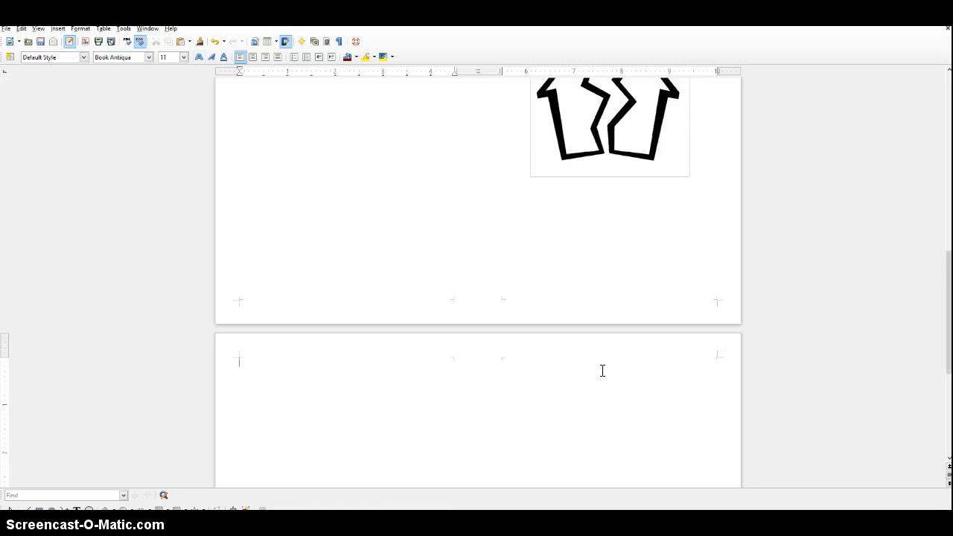
key("BackSpace")
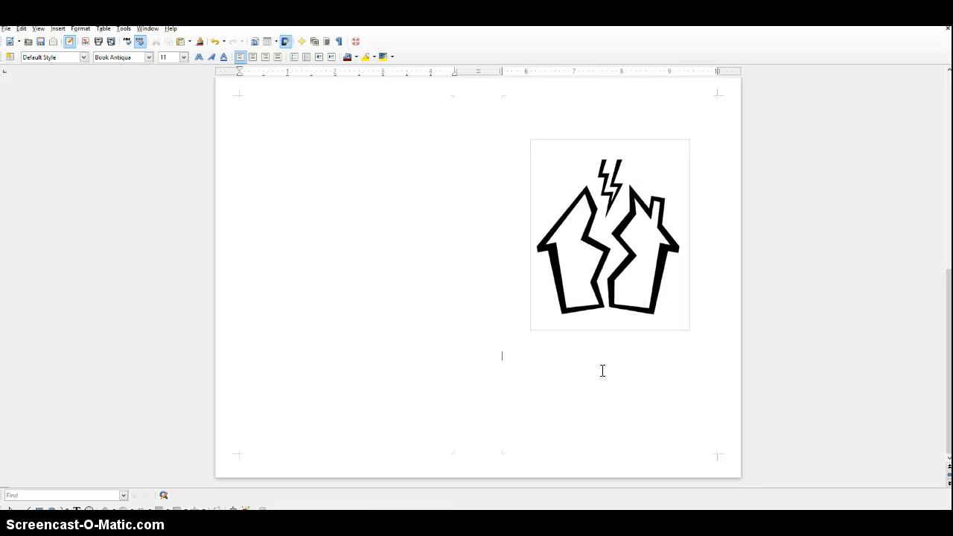
key("BackSpace")
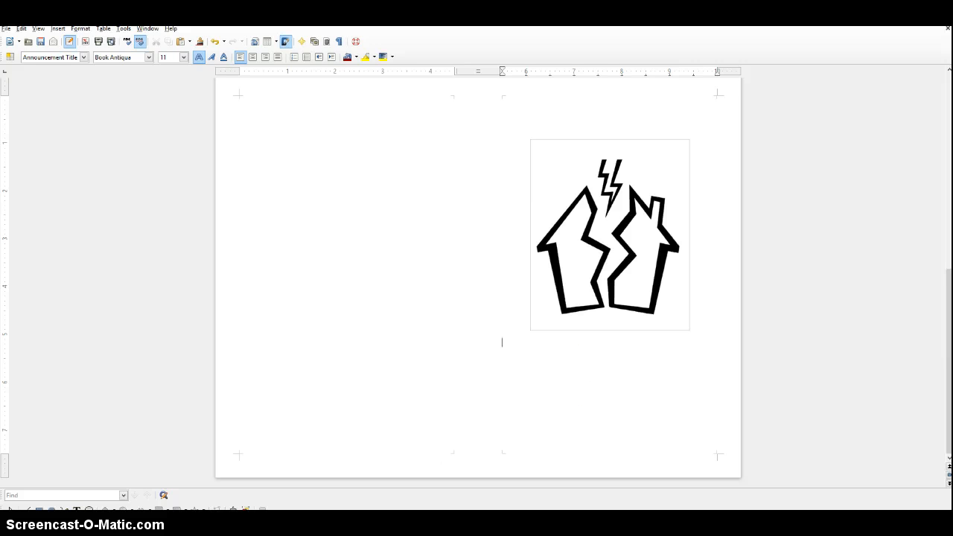
Copy all the church, service and pastor contact lines from the Notepad note and paste them beneath the cover image.
key("alt+Tab")
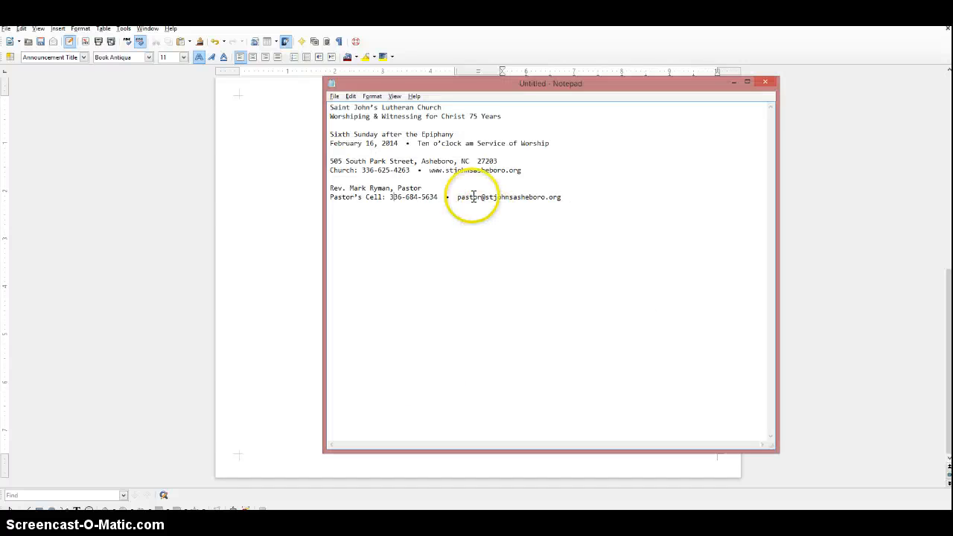
left_click_drag(570, 197, 329, 109)
key("ctrl+c")
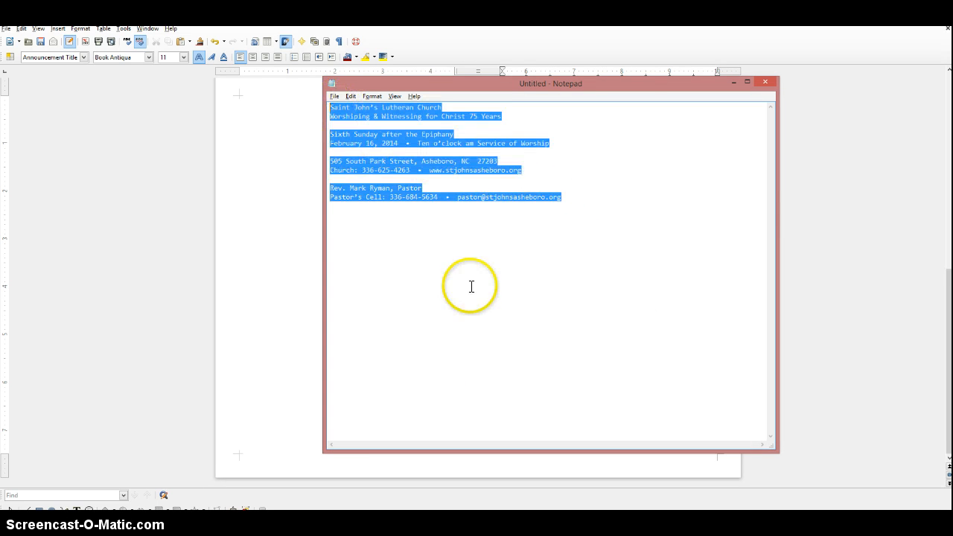
key("alt+Tab")
key("ctrl+v")
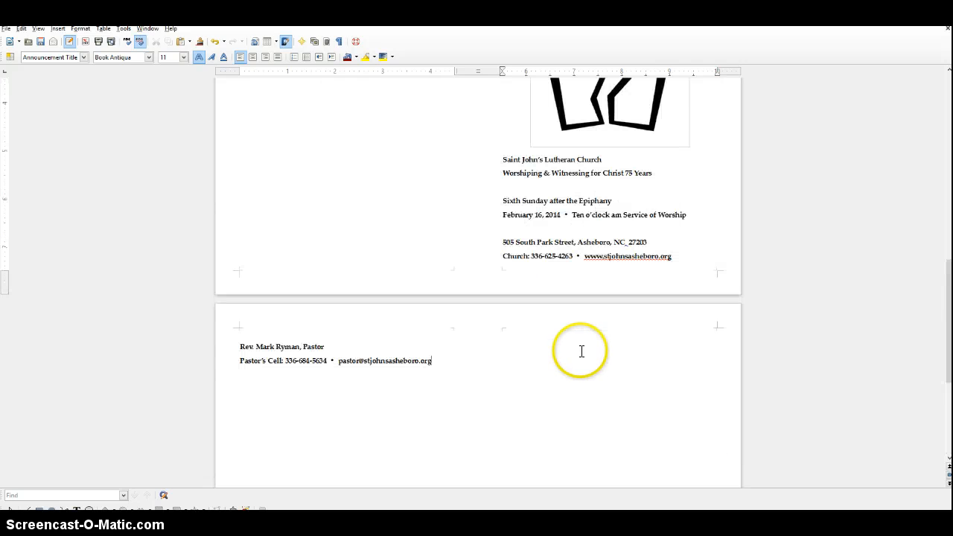
Remove the bold formatting from all the pasted cover text and center it.
left_click(504, 159, "shift")
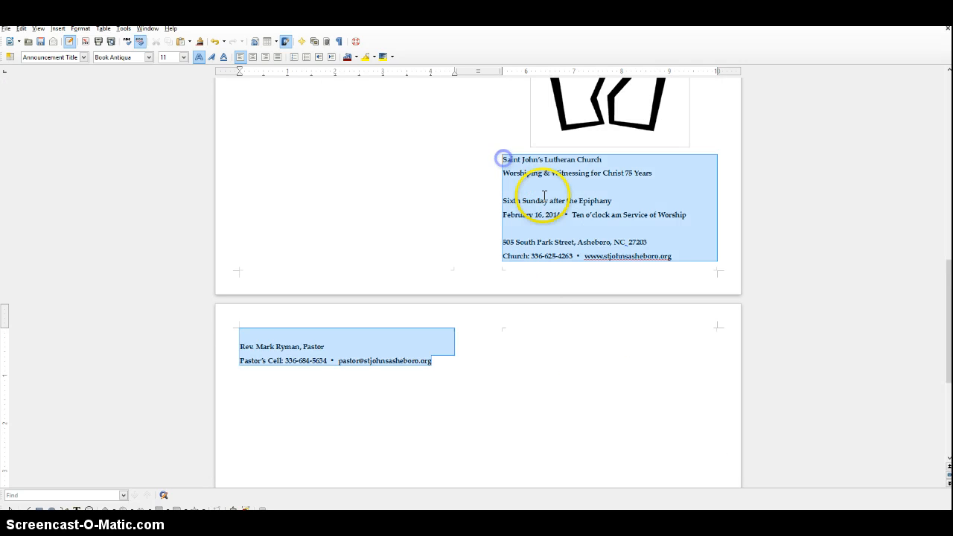
left_click(200, 59)
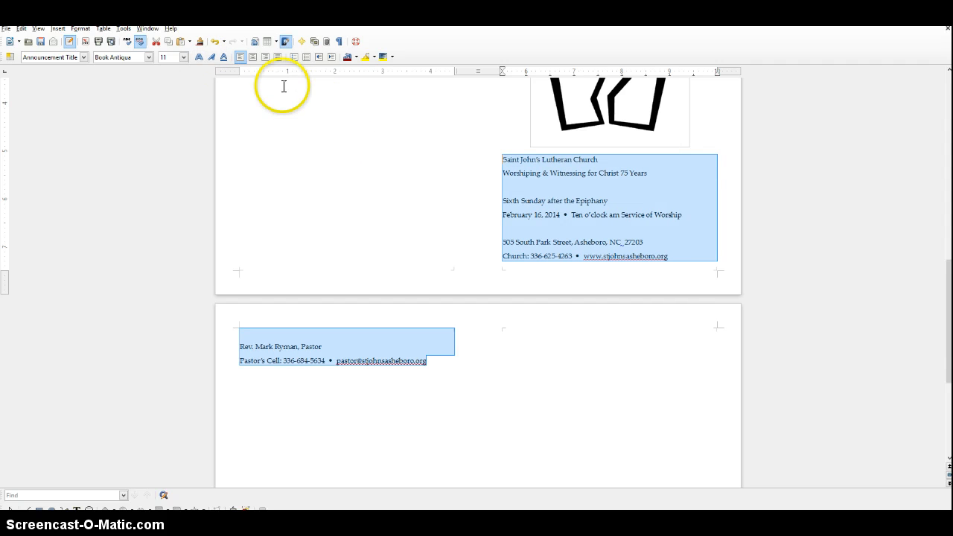
left_click(253, 58)
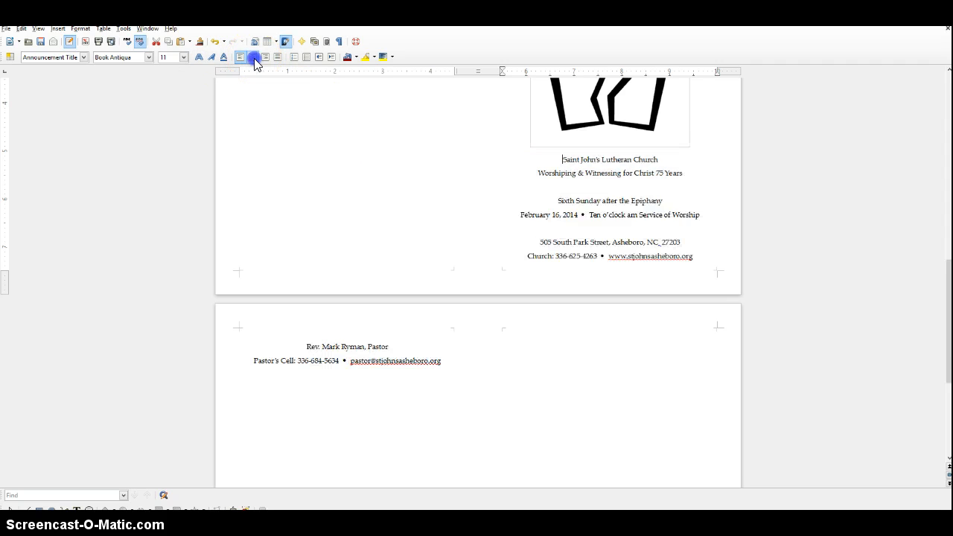
Set the spacing above paragraph to 0.00" for the whole pasted cover text.
right_click(603, 168)
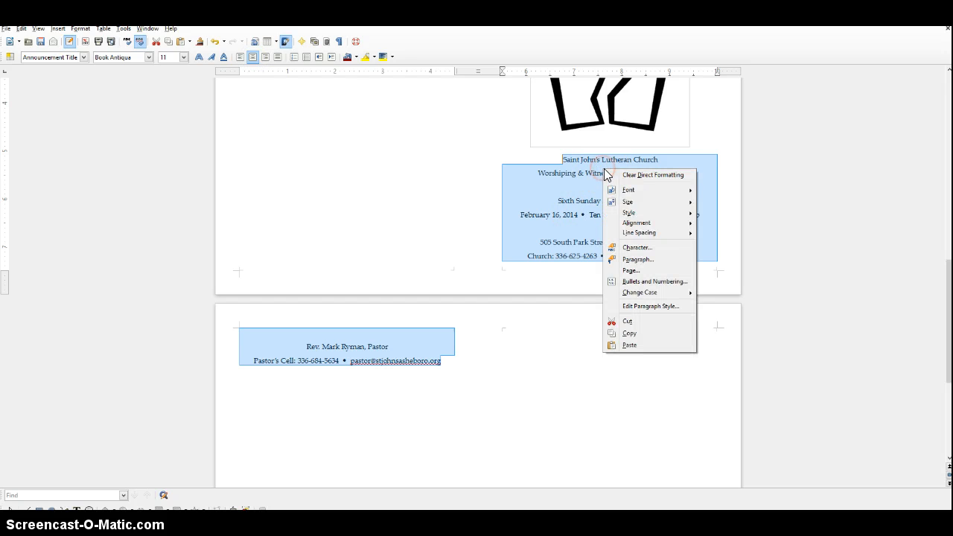
left_click(637, 259)
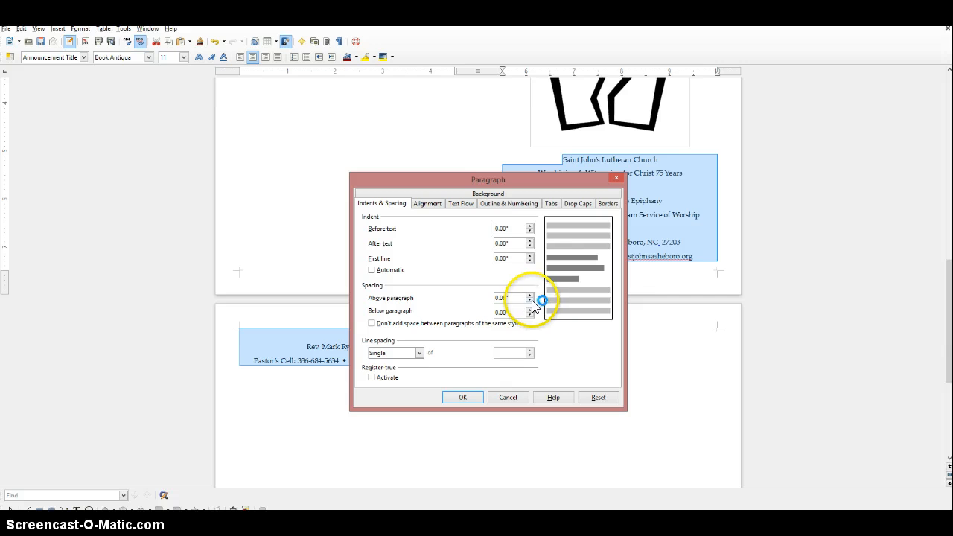
left_click(530, 297)
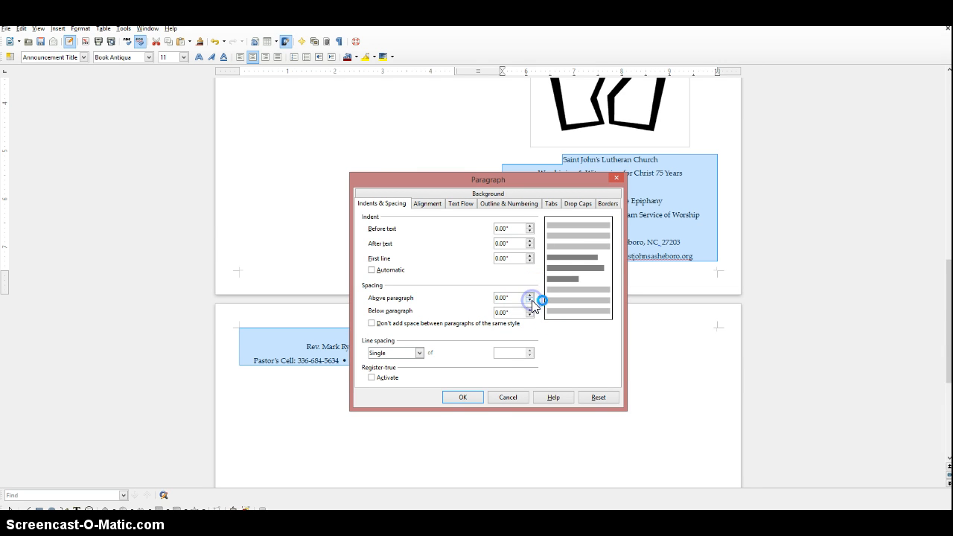
left_click(463, 396)
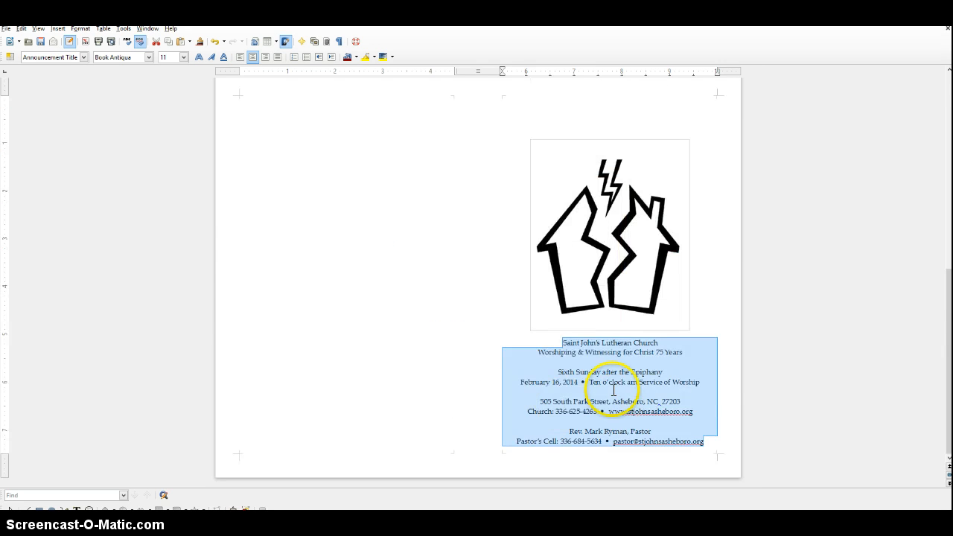
Make the line "Saint John's Lutheran Church" bold and the line "Worshiping & Witnessing for Christ 75 Years" italic.
left_click(592, 363)
left_click_drag(559, 341, 663, 342)
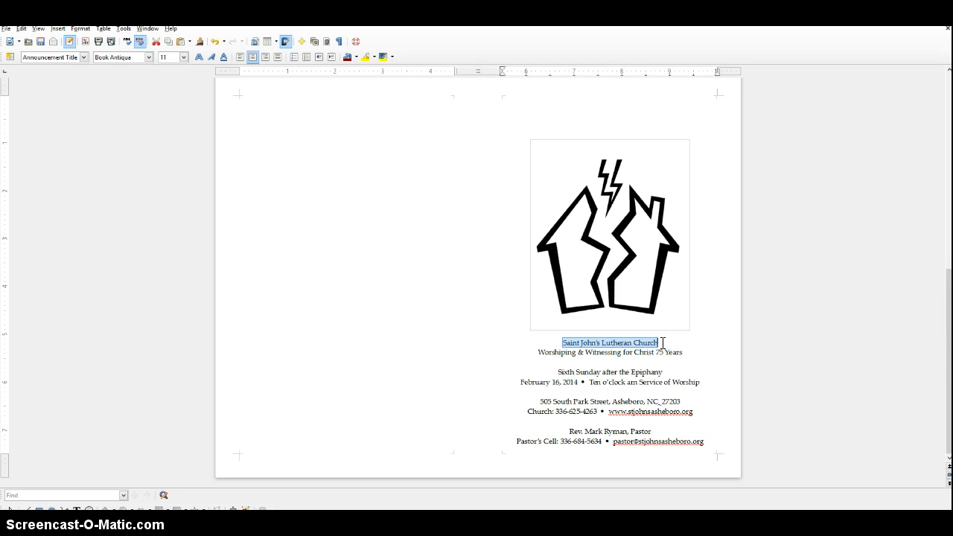
key("ctrl+b")
left_click_drag(536, 352, 687, 353)
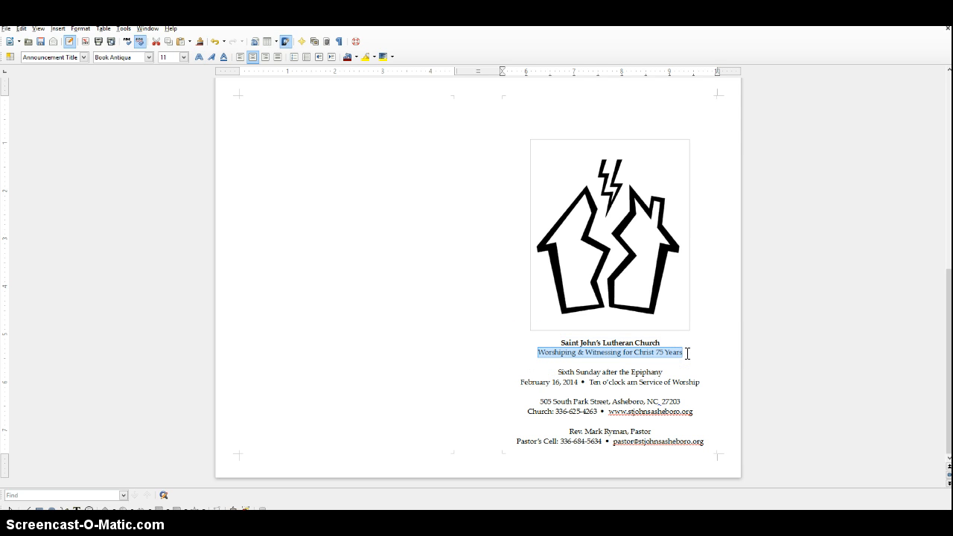
key("ctrl+i")
left_click(663, 362)
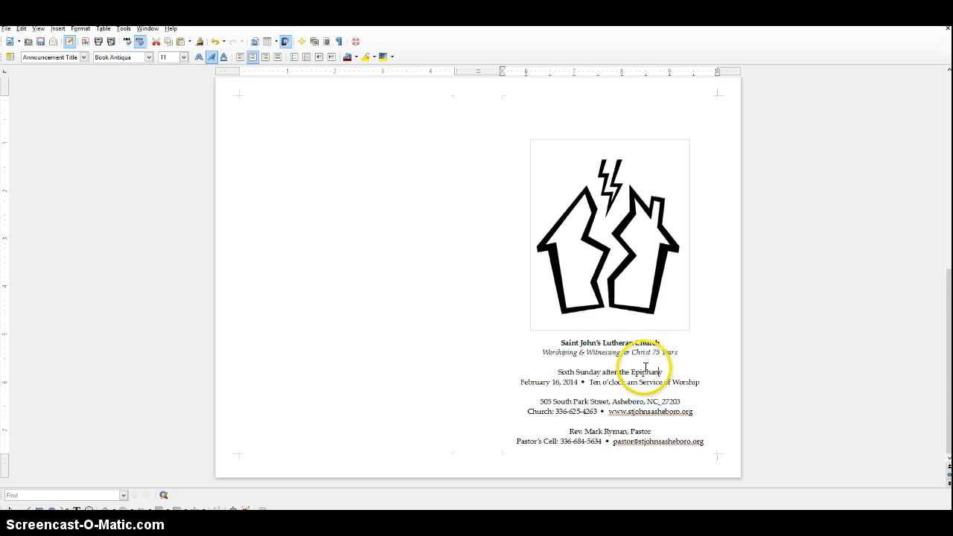
Reduce the three blank lines separating the cover text groups to font size 8.
left_click(624, 360)
right_click(625, 365)
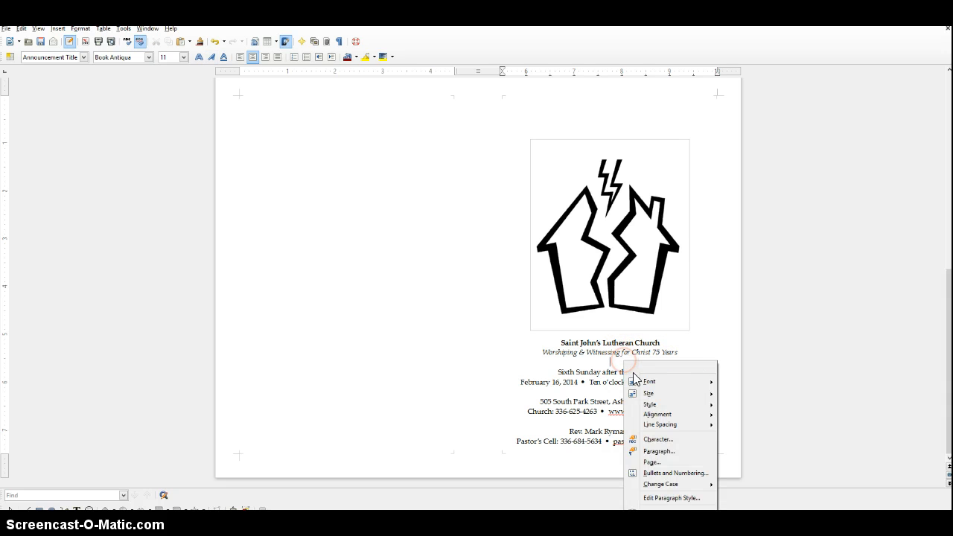
left_click(610, 363)
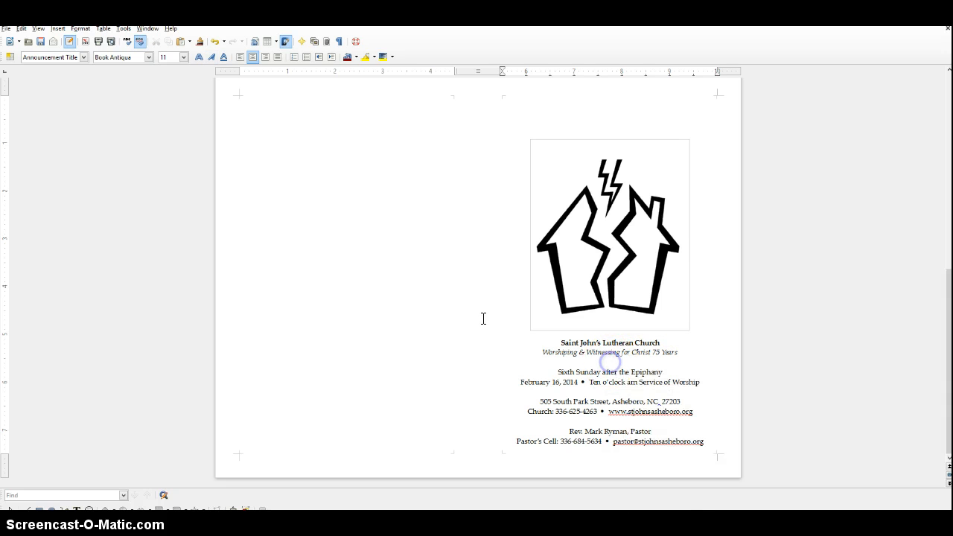
left_click(183, 60)
left_click(174, 77)
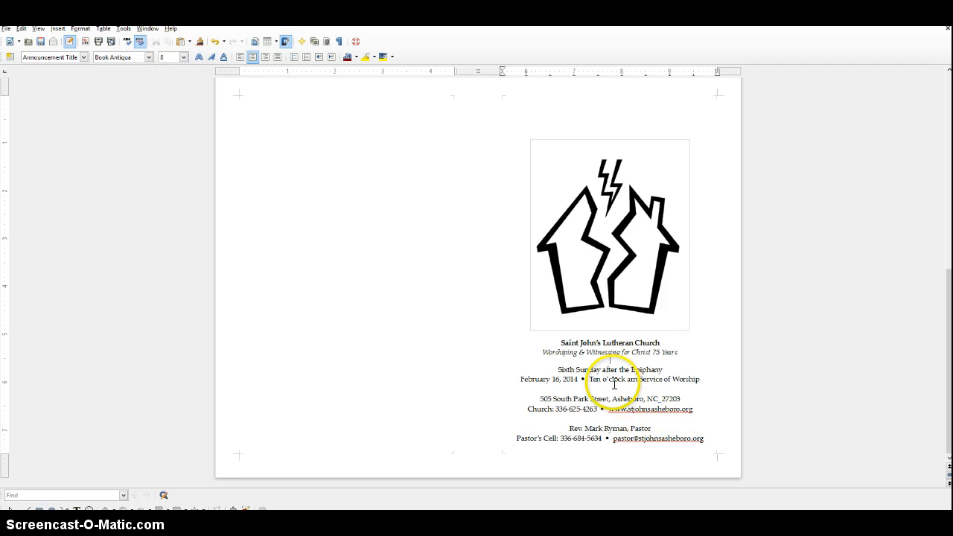
left_click(614, 384)
left_click(183, 58)
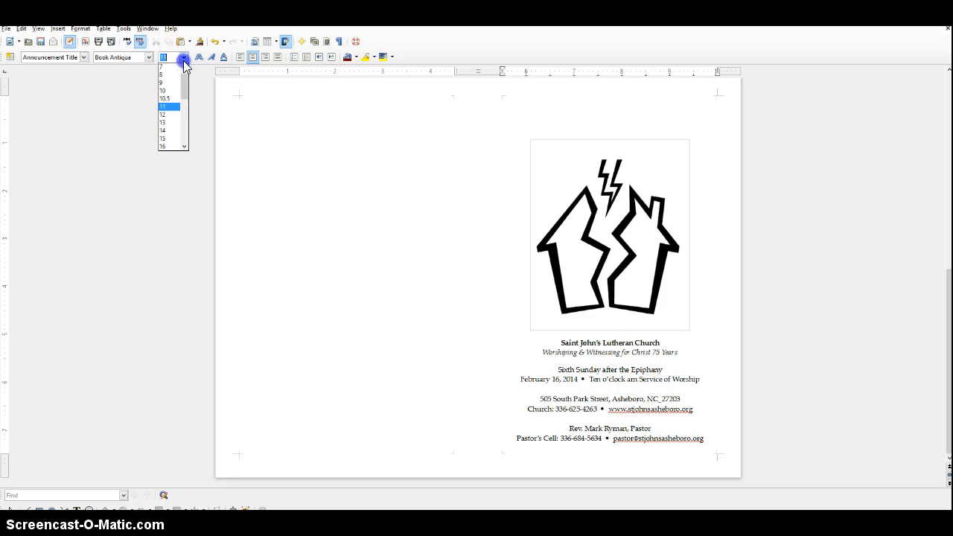
left_click(174, 76)
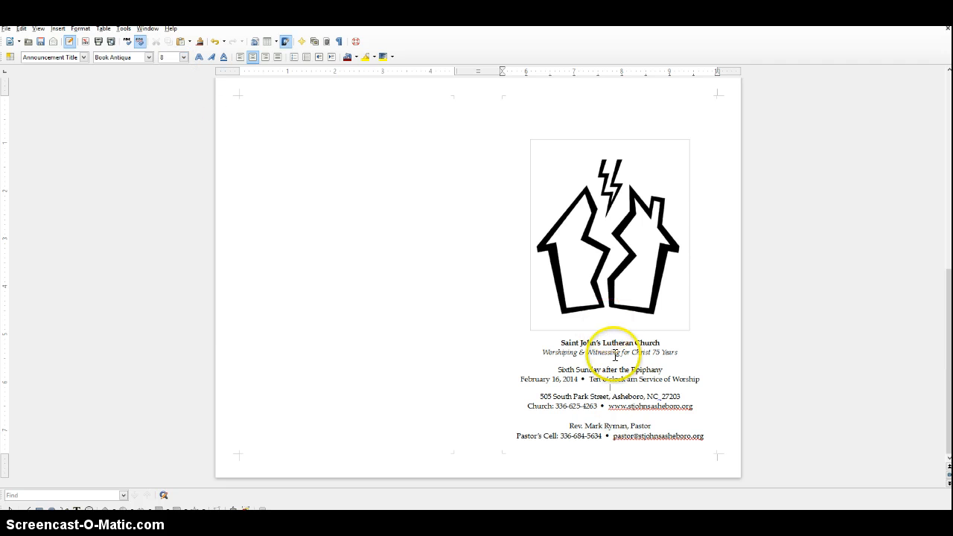
left_click(608, 417)
left_click(183, 59)
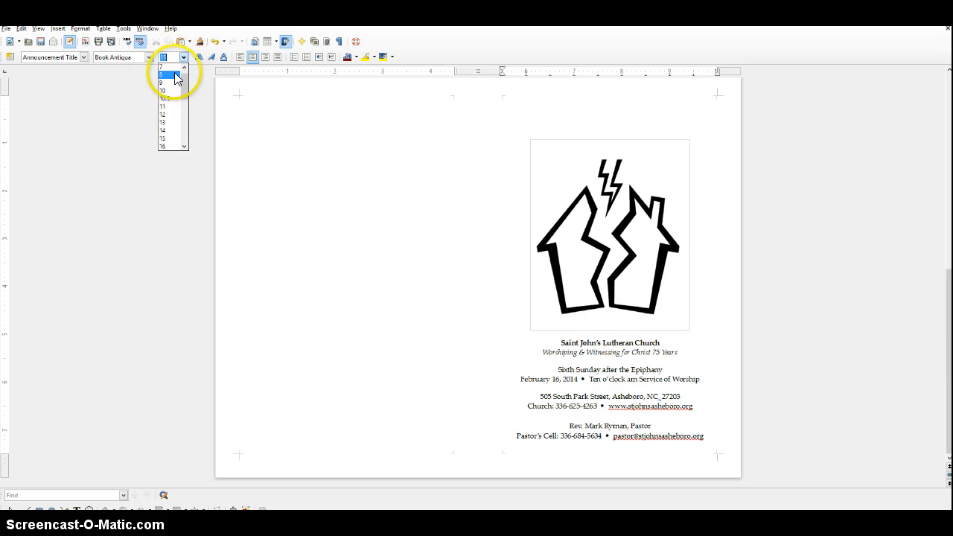
left_click(174, 76)
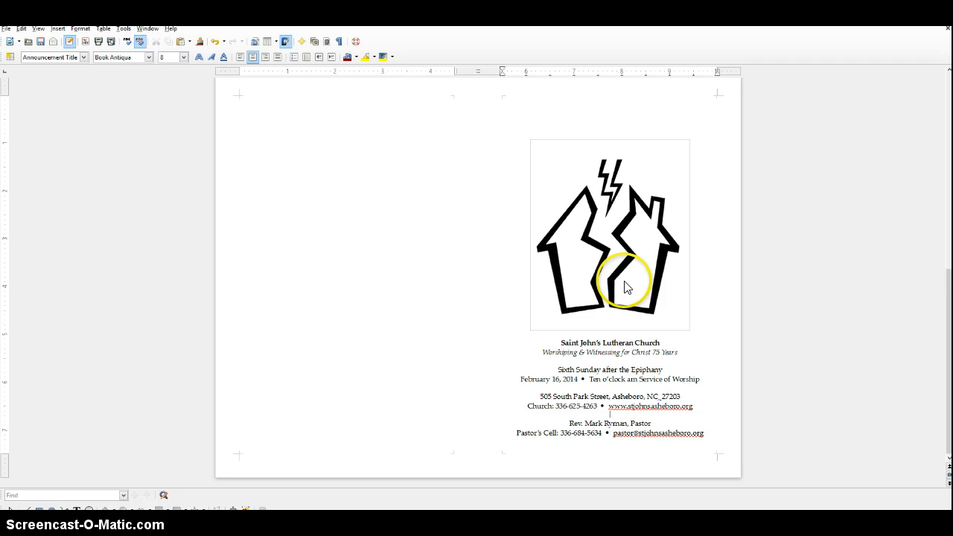
Duplicate the "Announcement Title" heading with its paragraph below the last announcement on the first page.
scroll(621, 286, "up", 10)
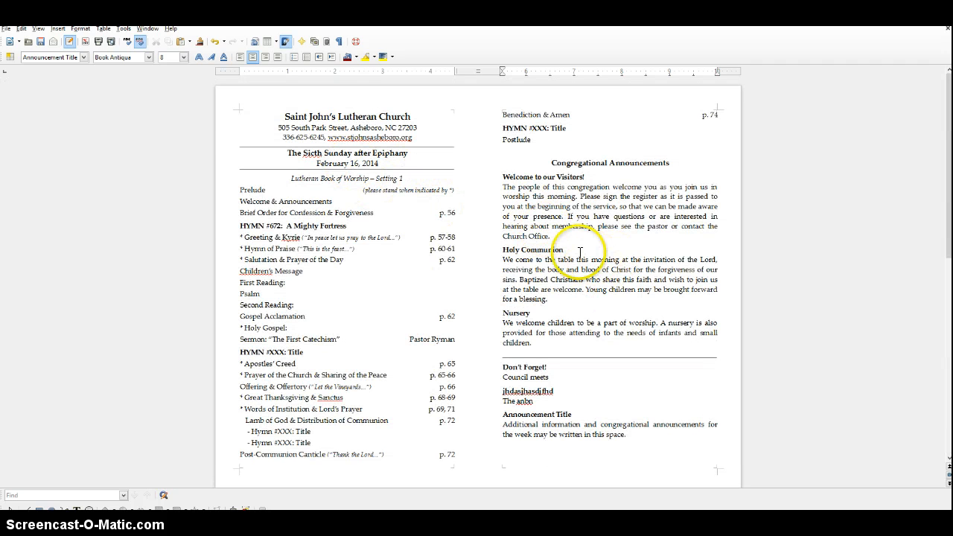
scroll(603, 254, "down", 3)
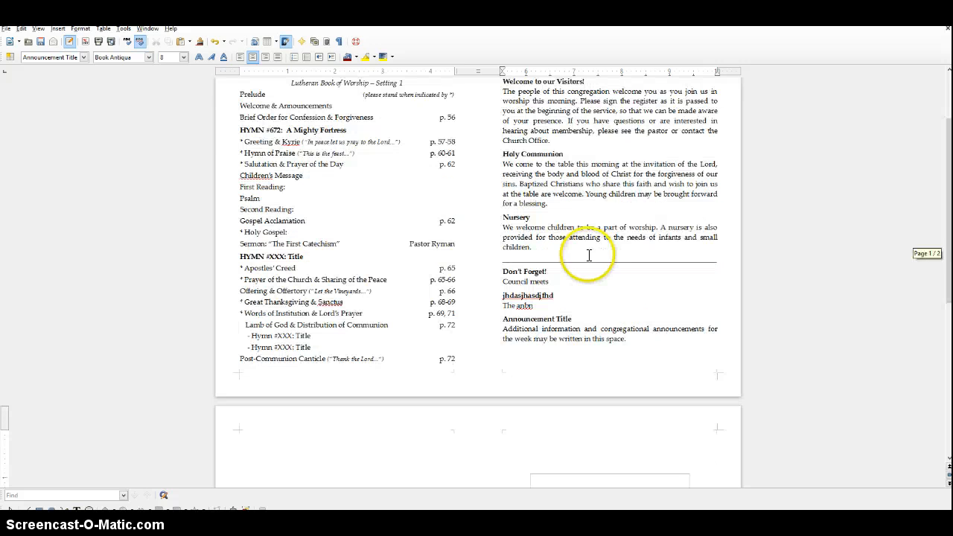
scroll(504, 357, "down", 2)
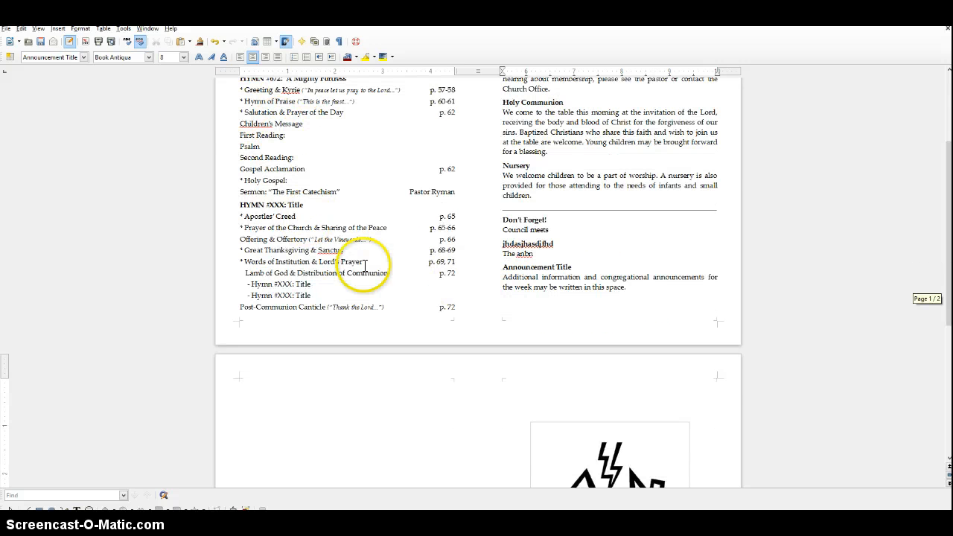
left_click(526, 268)
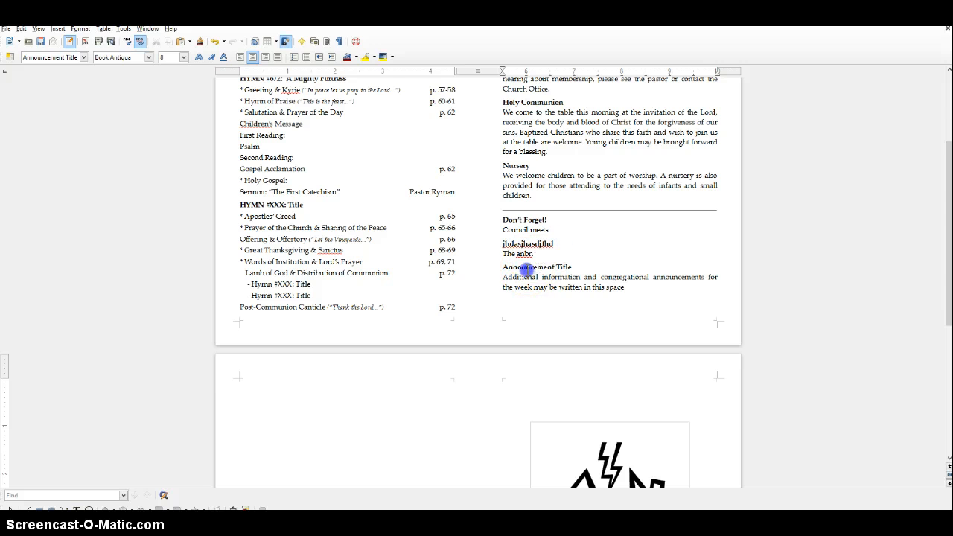
left_click(637, 289, "shift")
key("ctrl+c")
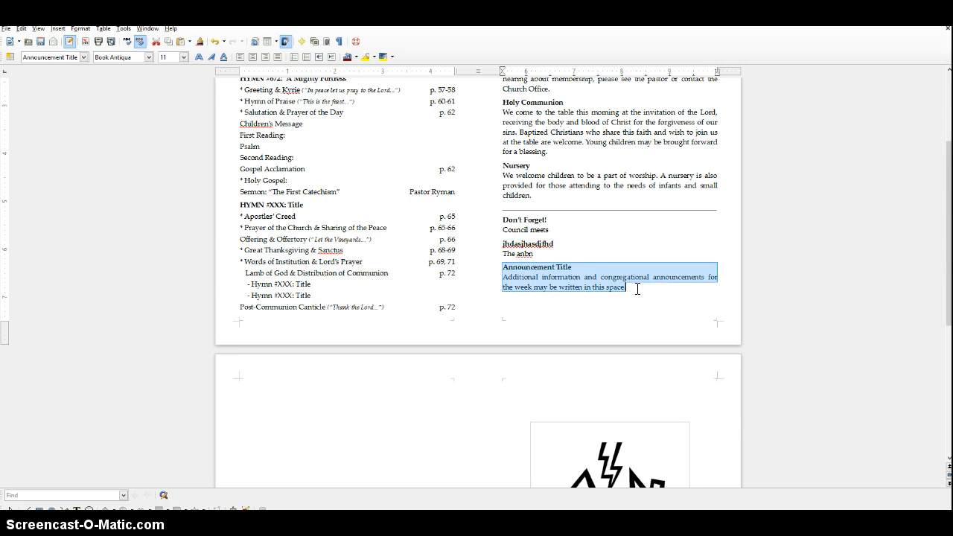
left_click(639, 287)
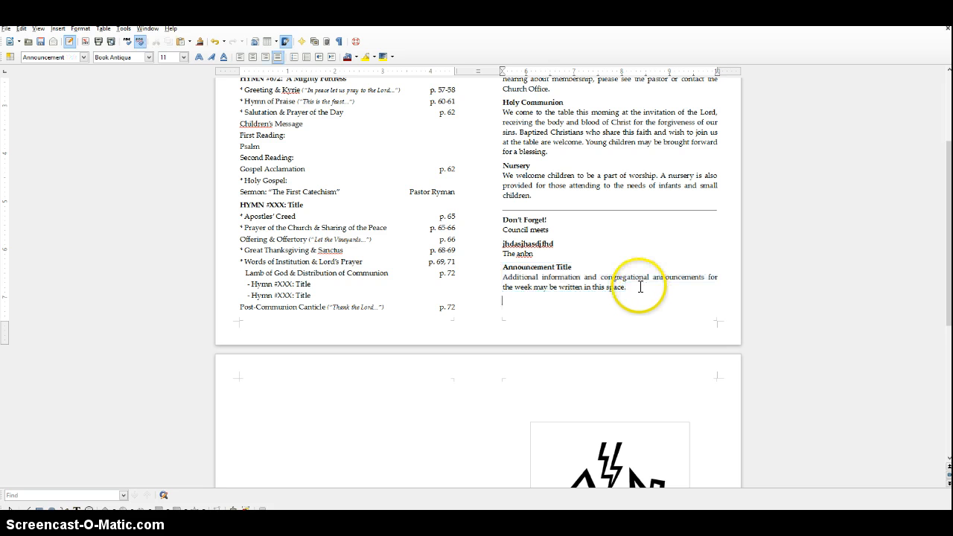
key("Return")
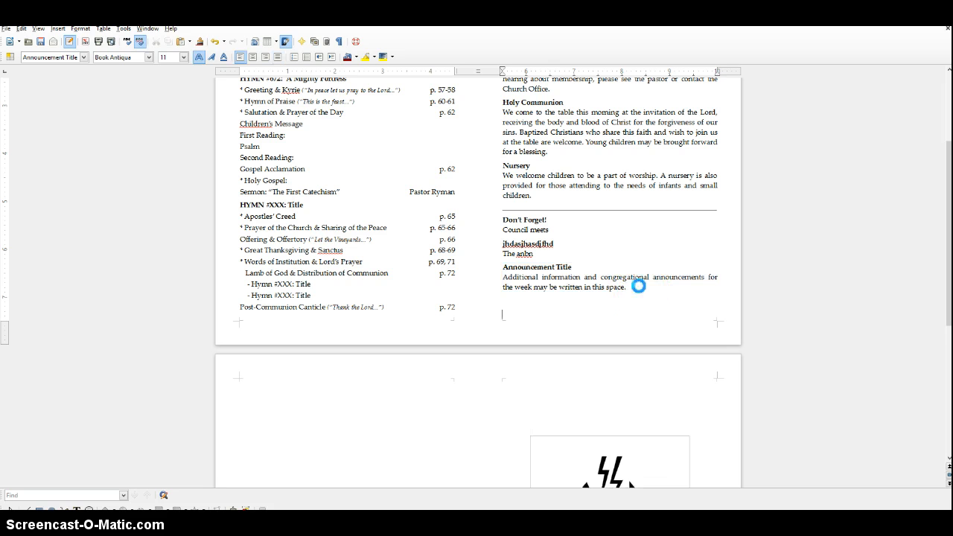
key("ctrl+v")
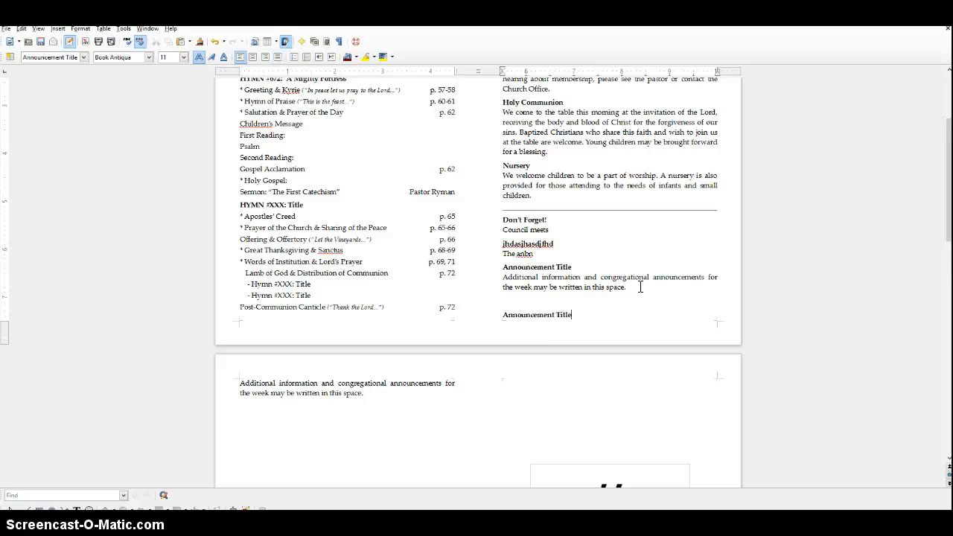
Push the last announcement onto the second page with a blank line and paste another announcement title and paragraph below it.
left_click(537, 300)
key("Return")
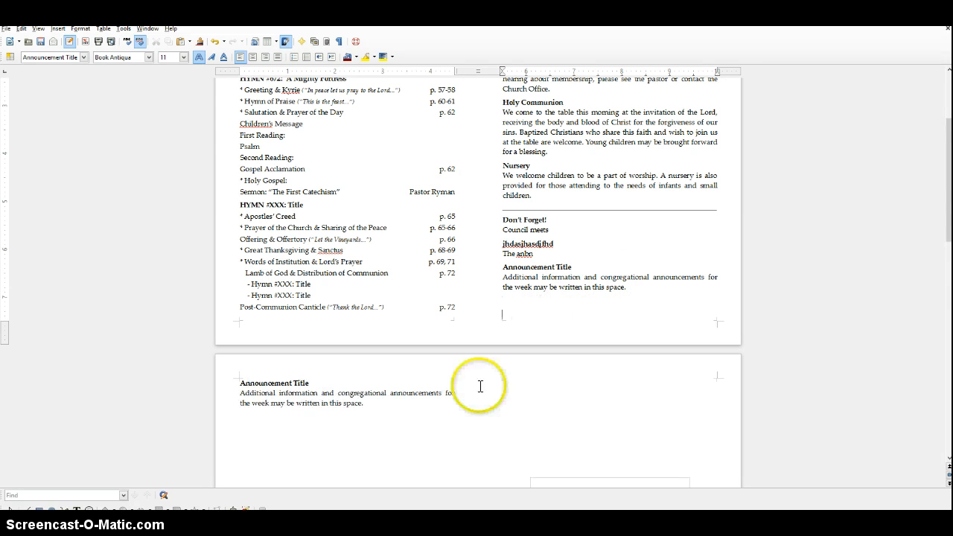
left_click(395, 403)
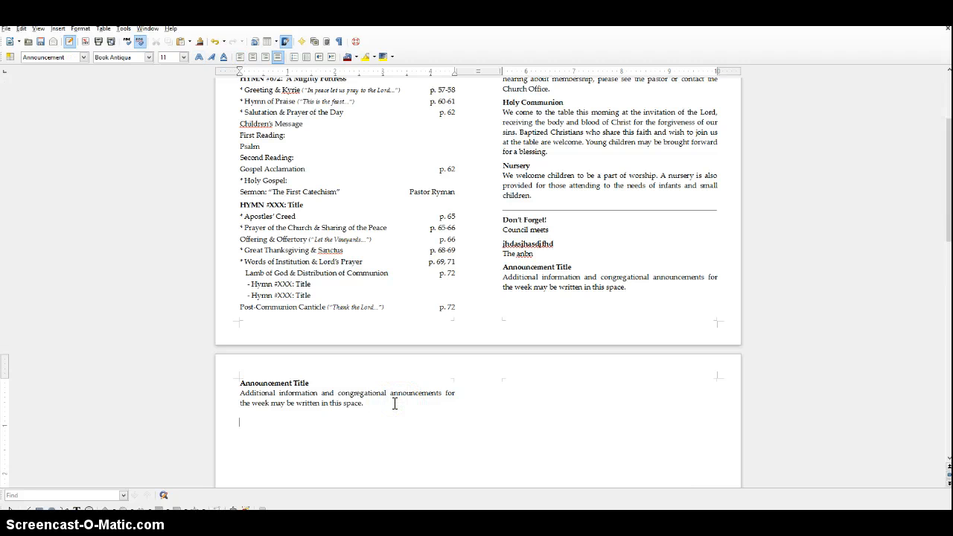
key("ctrl+v")
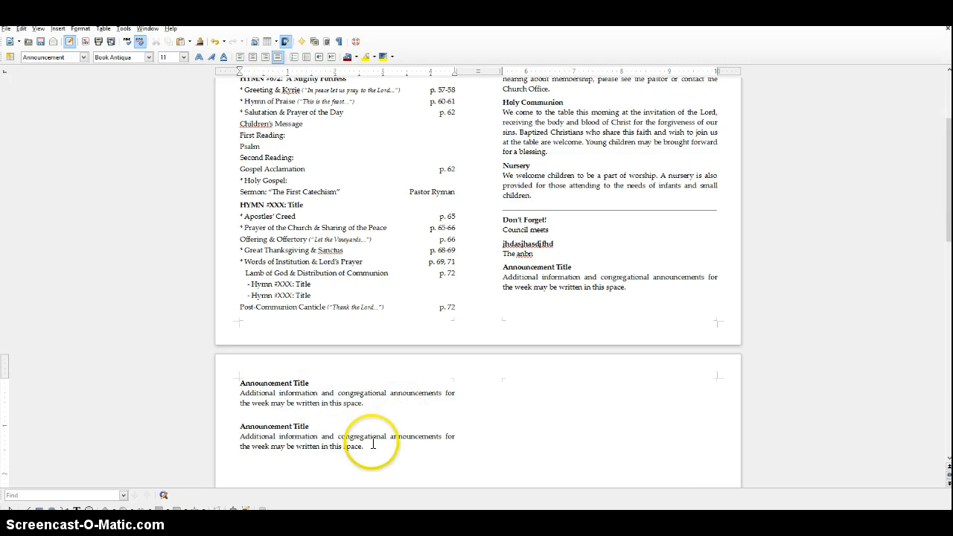
Copy the body text of the last announcement and paste it twice at the end of that paragraph.
left_click_drag(362, 446, 281, 438)
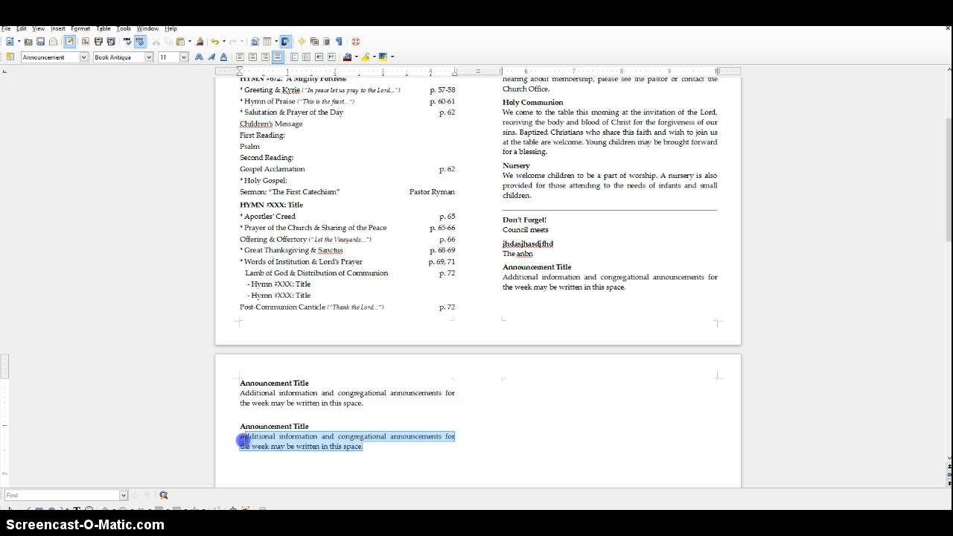
left_click(379, 449)
type("Additional information and congregational announcements for the week may be written in this space.")
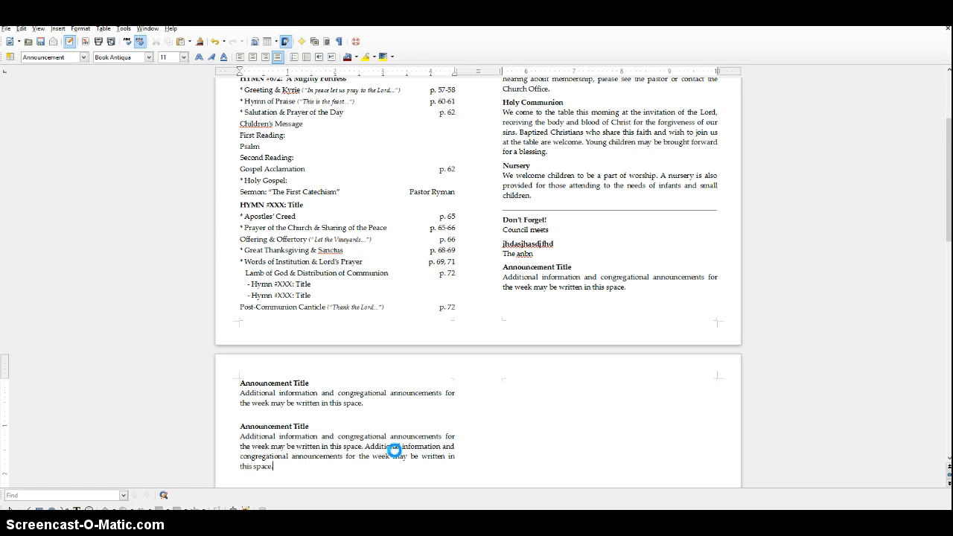
type("Additional information and congregational announcements for the week may be written in this space.")
Delete blank lines above the cover artwork until all the cover text fits on the second page.
scroll(681, 410, "down", 8)
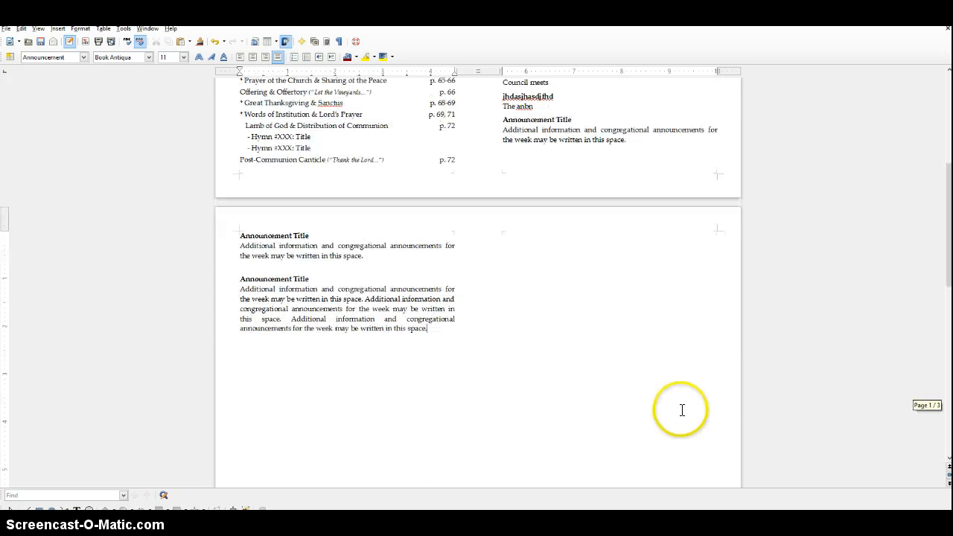
scroll(681, 410, "down", 1)
left_click(577, 159)
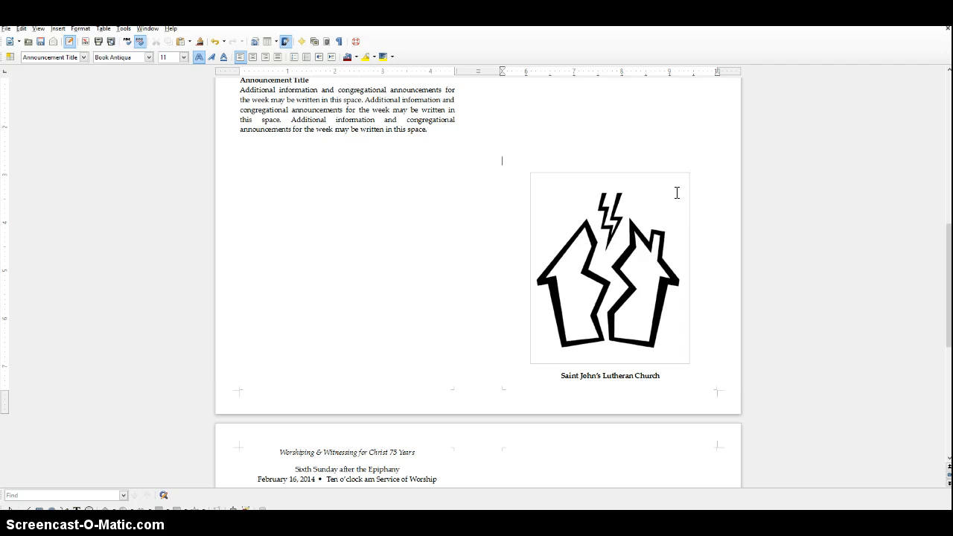
key("BackSpace")
key("BackSpace")
key("BackSpace")
key("BackSpace")
key("BackSpace")
key("BackSpace")
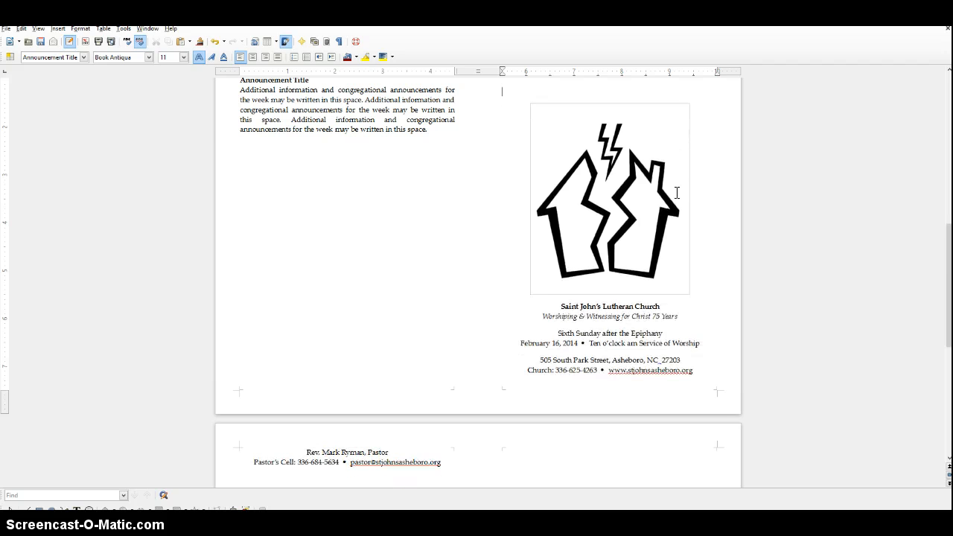
key("BackSpace")
scroll(888, 290, "down", 2)
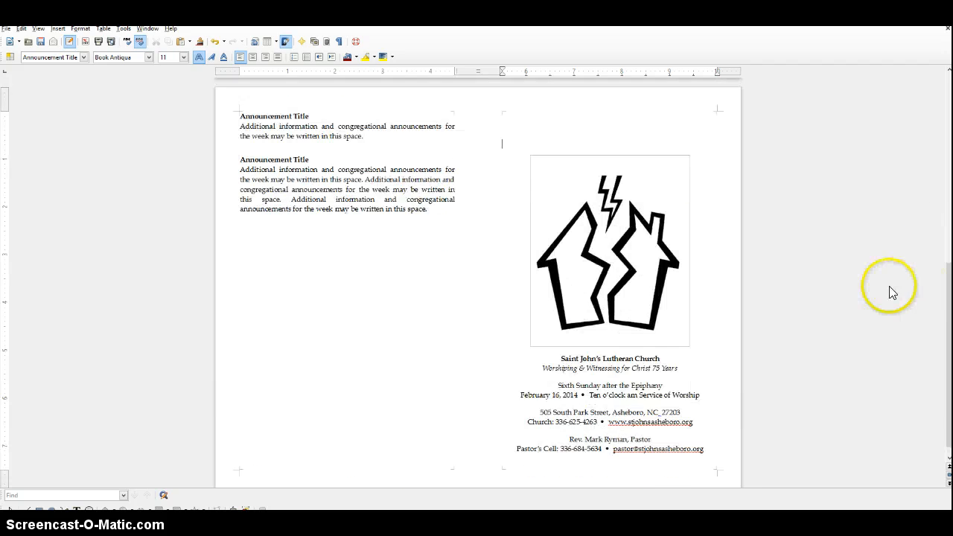
Check the layout of both bulletin pages in the page preview and return to editing.
left_click(6, 28)
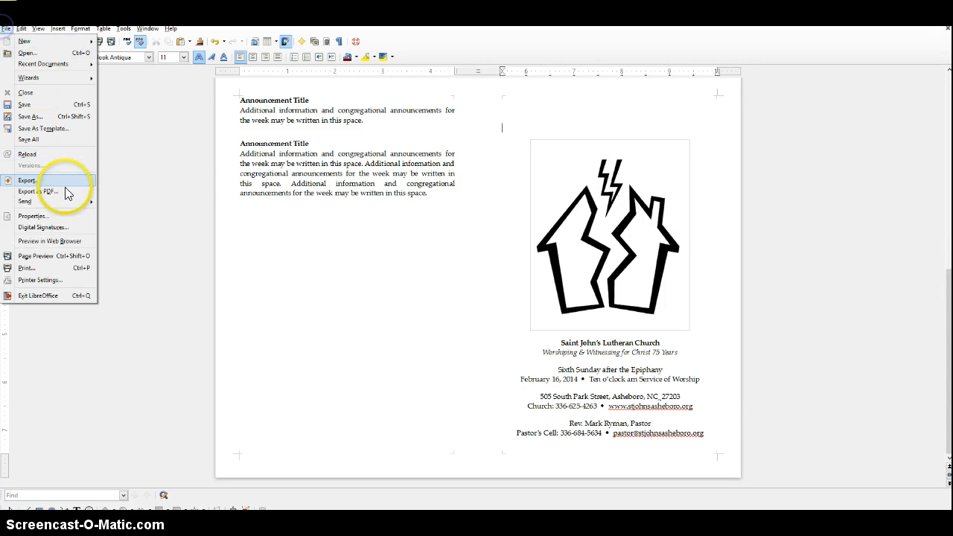
left_click(62, 255)
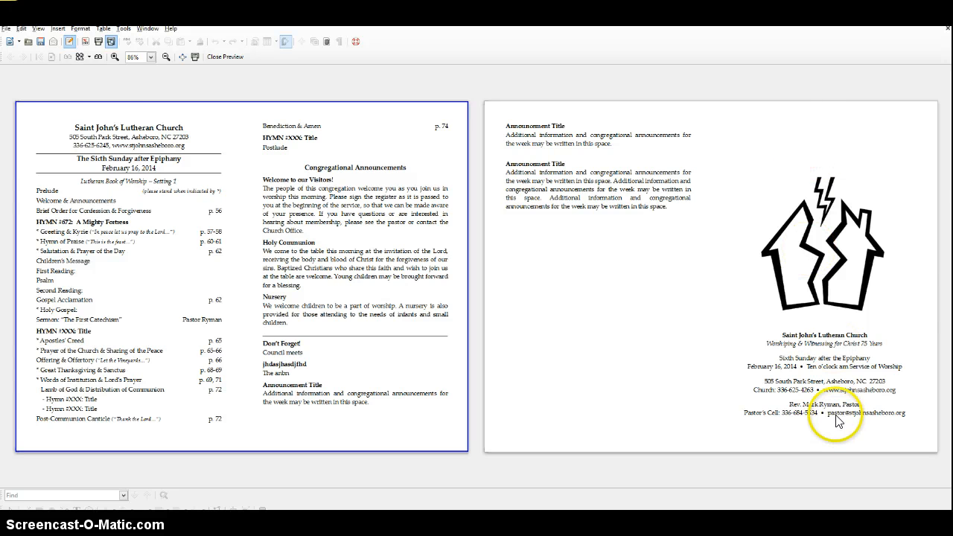
left_click(223, 57)
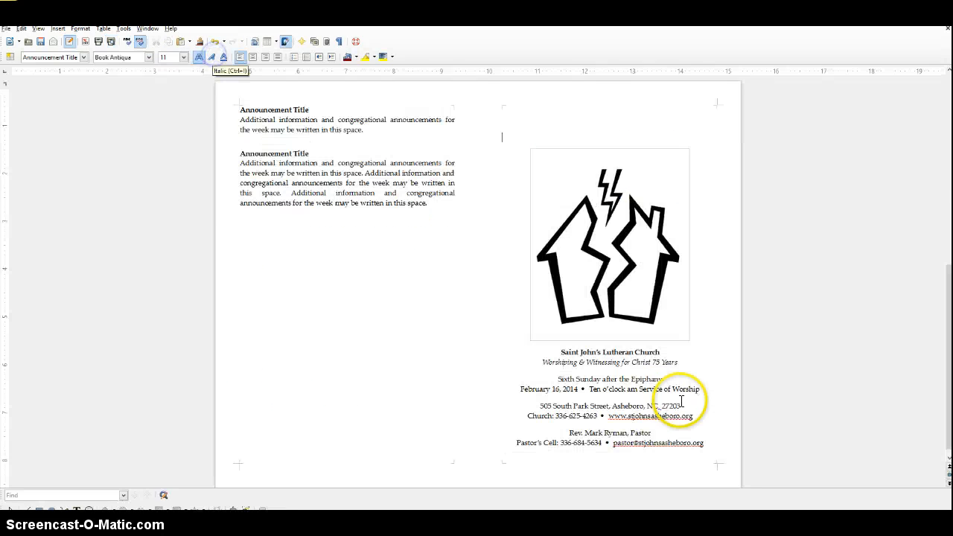
Remove one more blank line above the cover artwork and check the layout again in the page preview.
key("BackSpace")
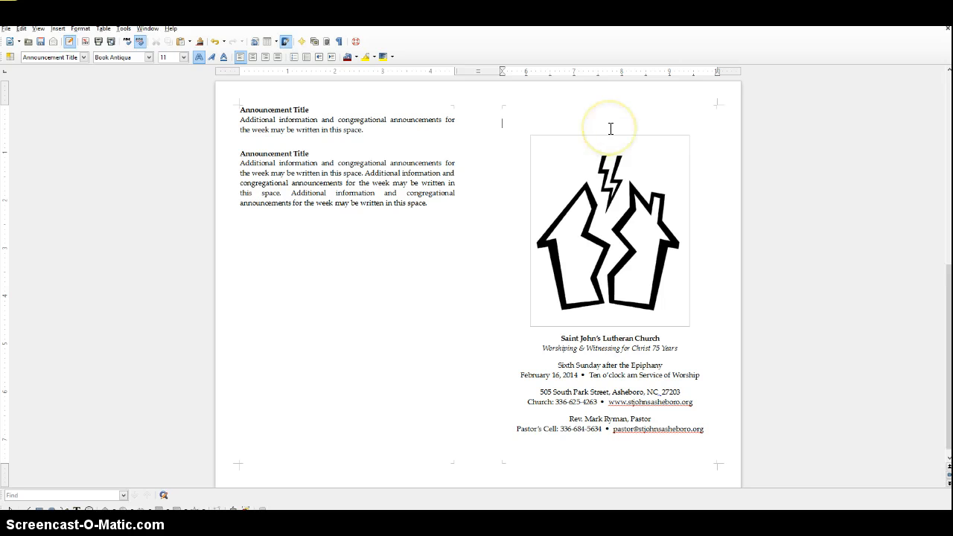
left_click(6, 29)
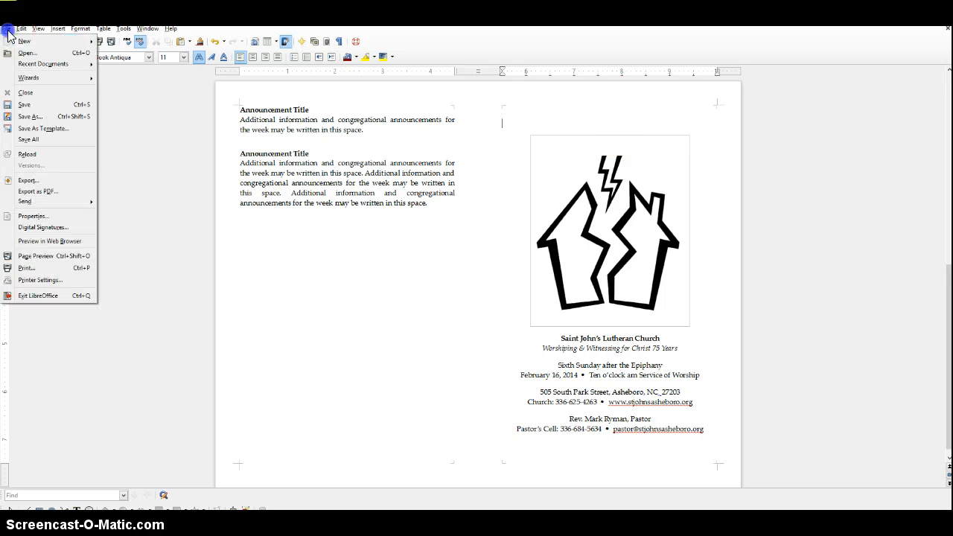
left_click(50, 256)
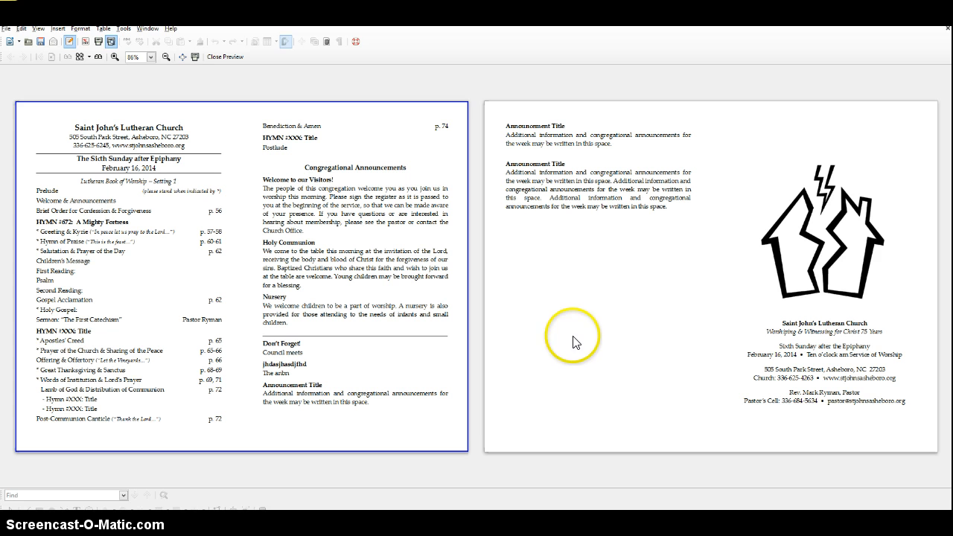
left_click(227, 59)
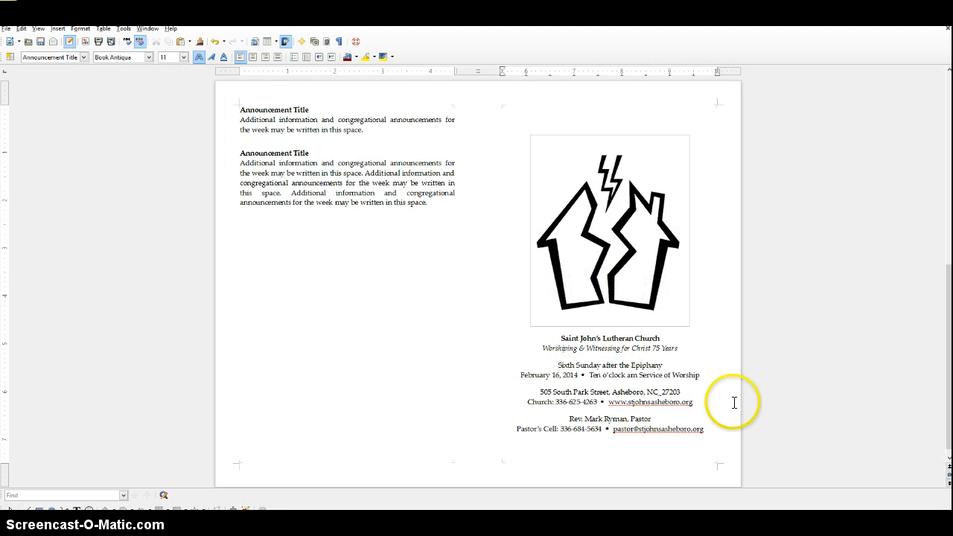
Select the pastor's e-mail address in the last line of the cover text.
left_click_drag(702, 429, 619, 425)
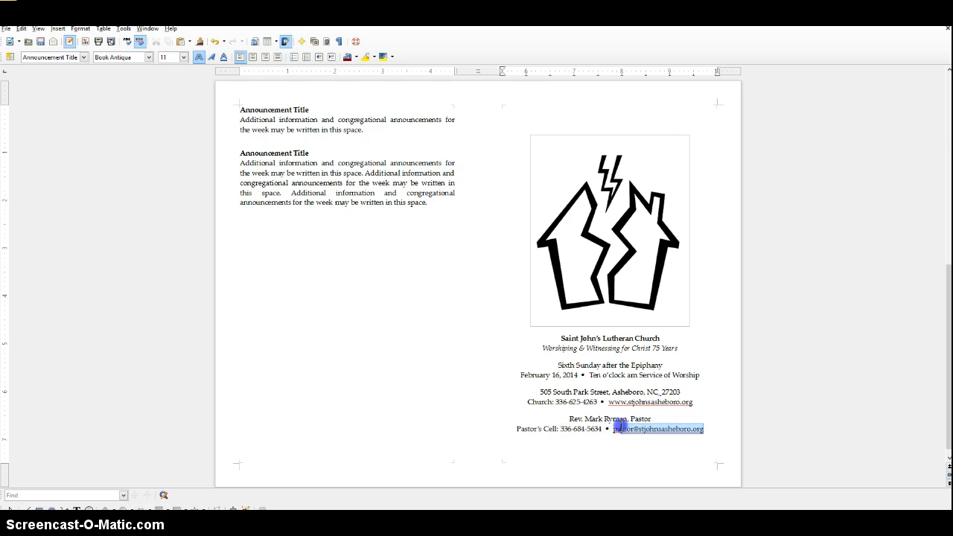